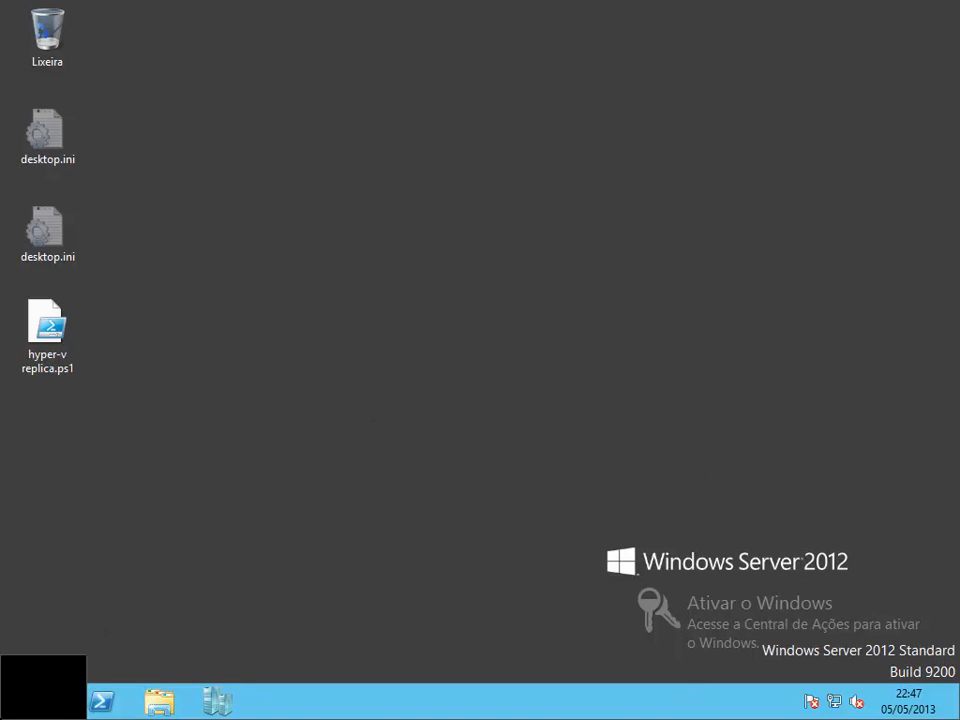
Open the Atualização com Suporte a Cluster tool and connect it to the WSL failover cluster.
click(10, 710)
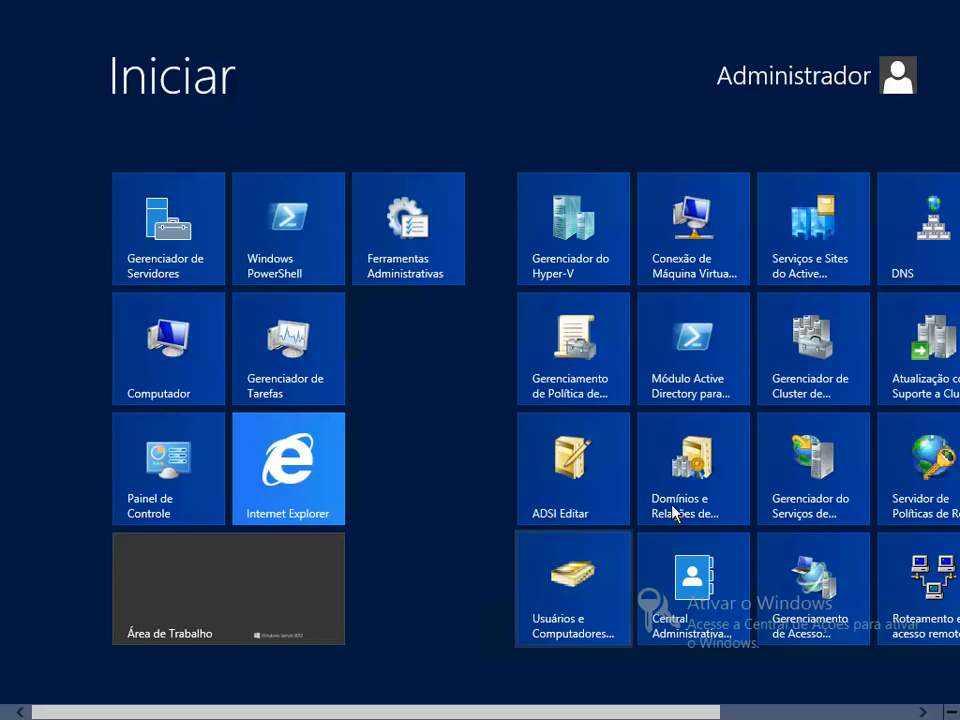
scroll(925, 368, down, 2)
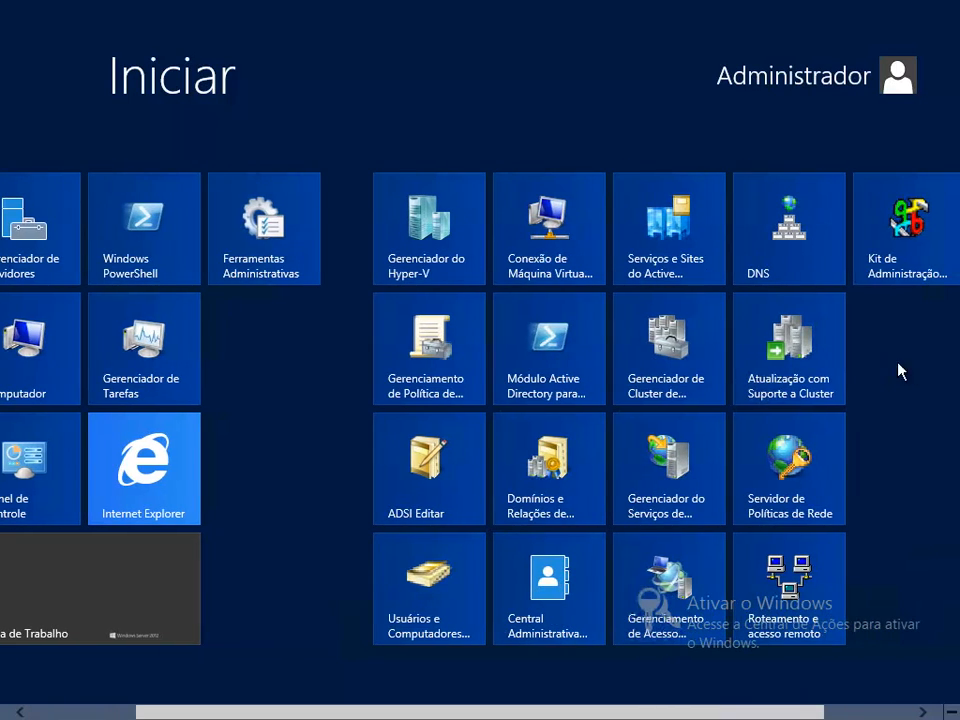
click(788, 362)
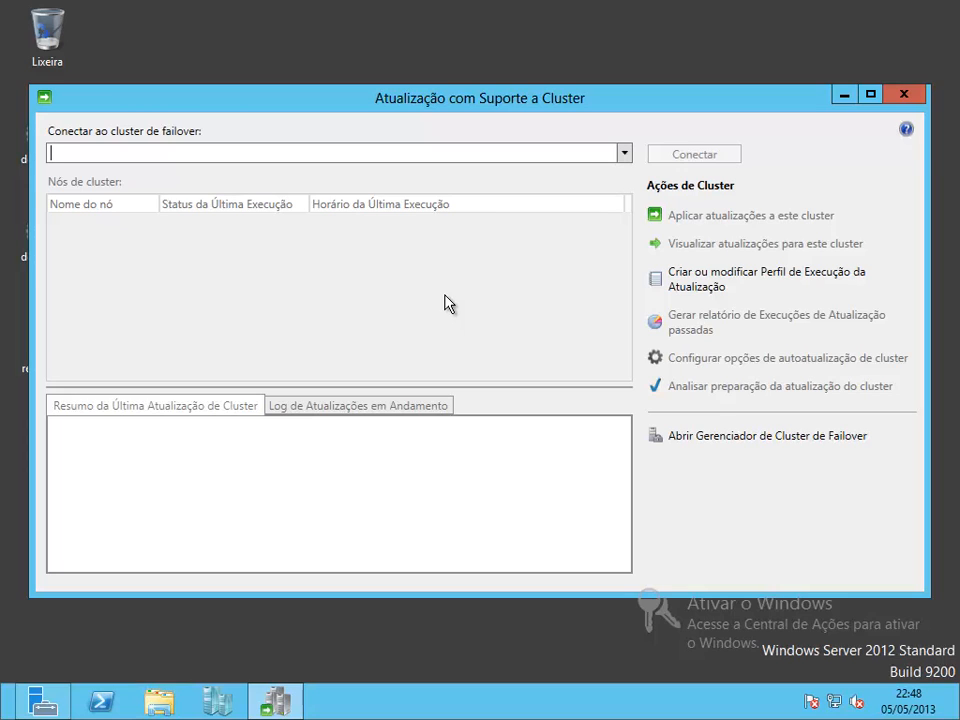
click(624, 153)
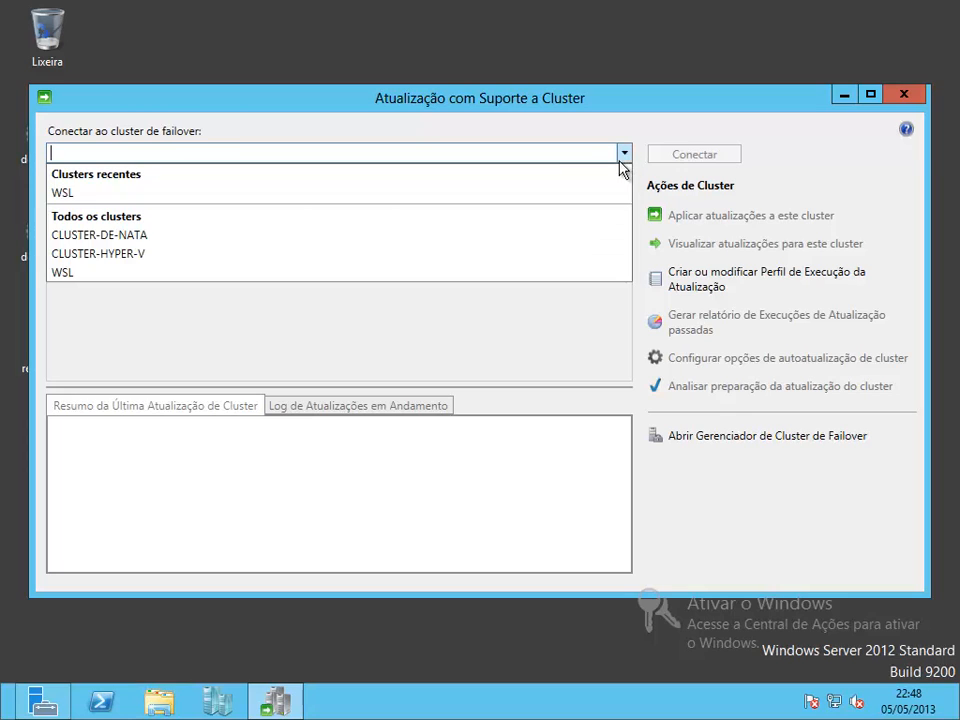
click(82, 273)
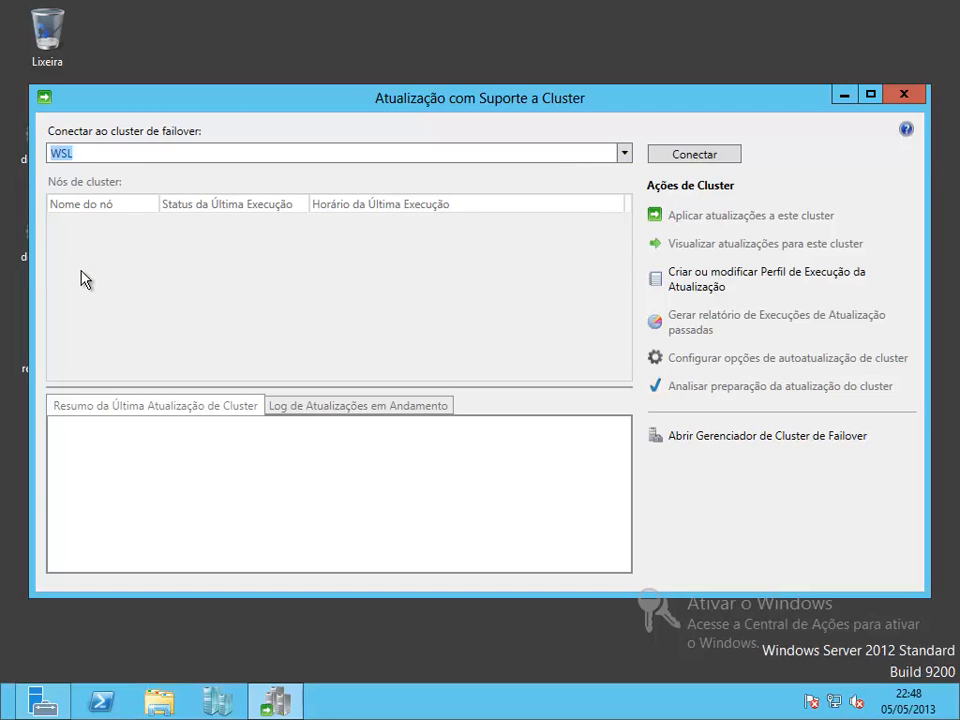
click(664, 154)
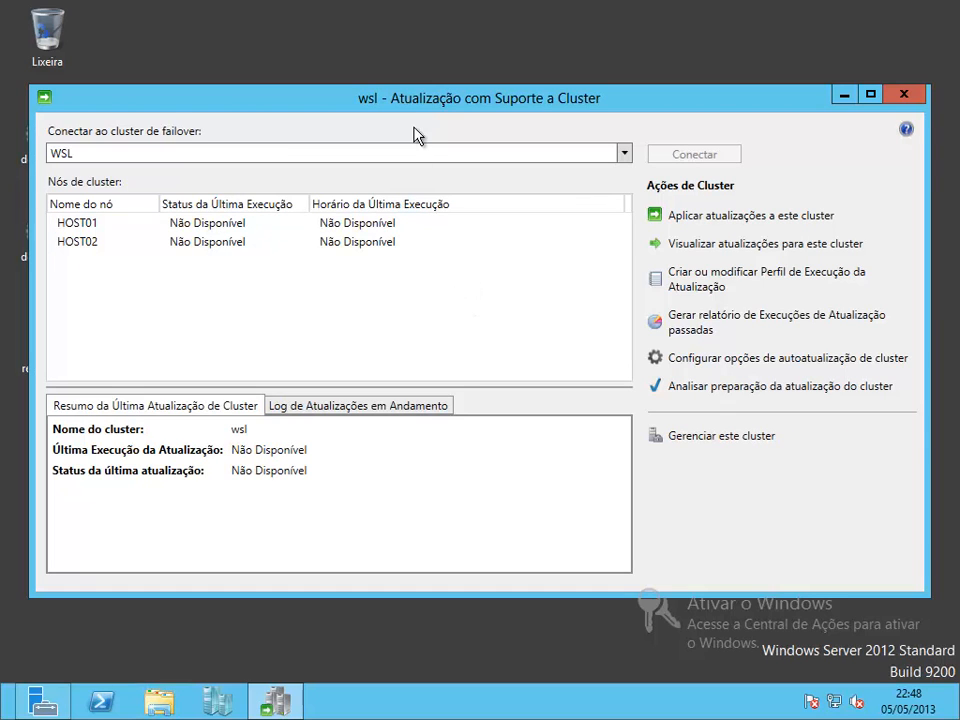
drag(432, 111, 446, 102)
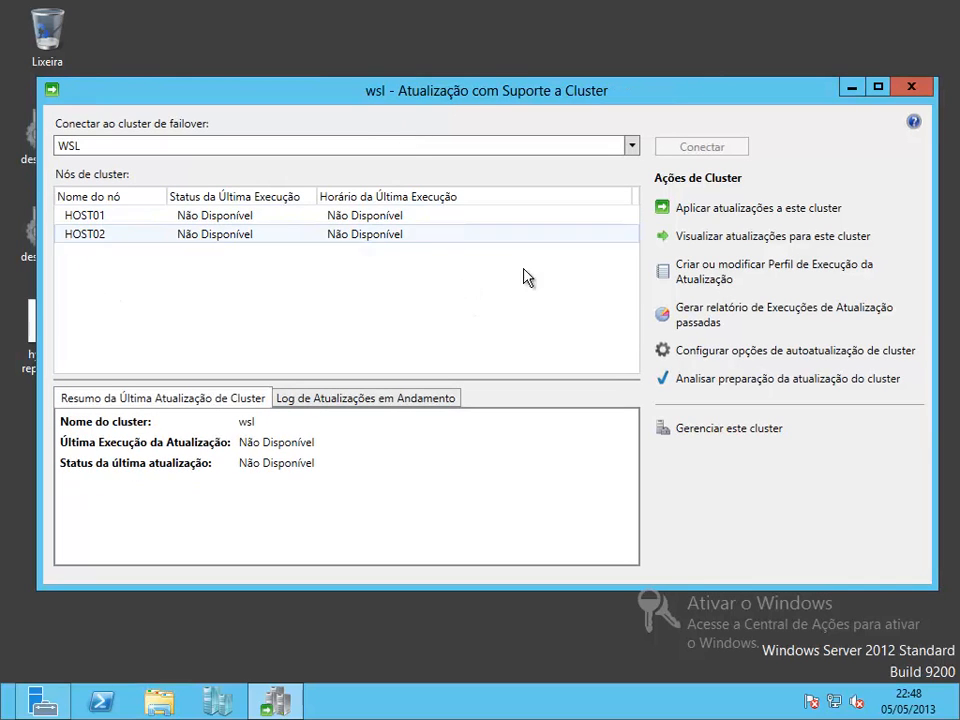
Start configuring the cluster's self-updating options with Habilitar modo de autoatualização as the chosen mode.
click(750, 352)
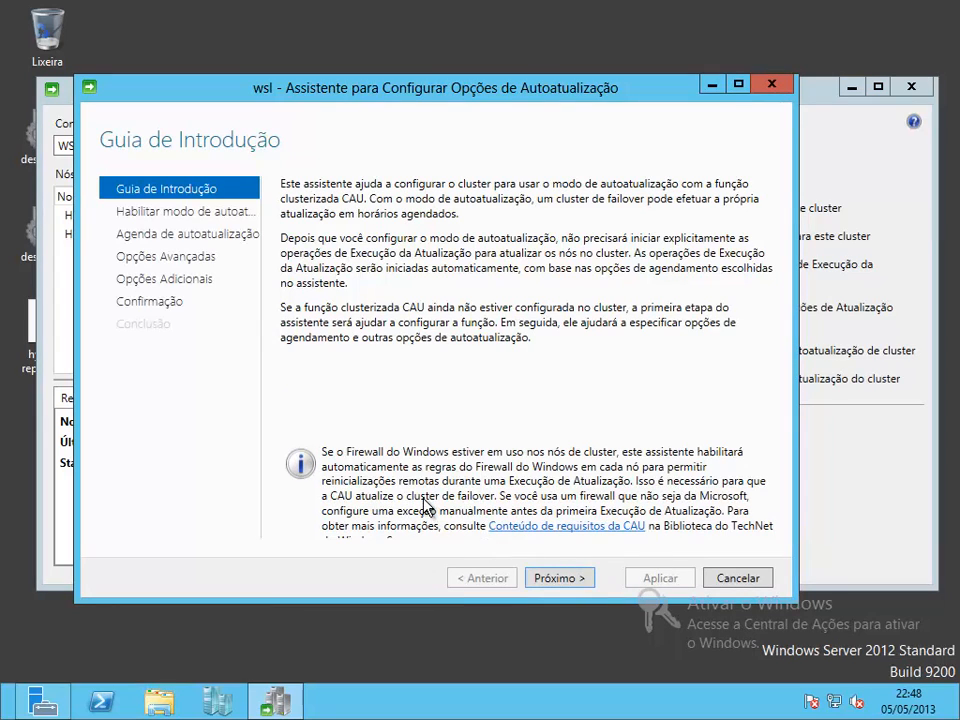
click(555, 578)
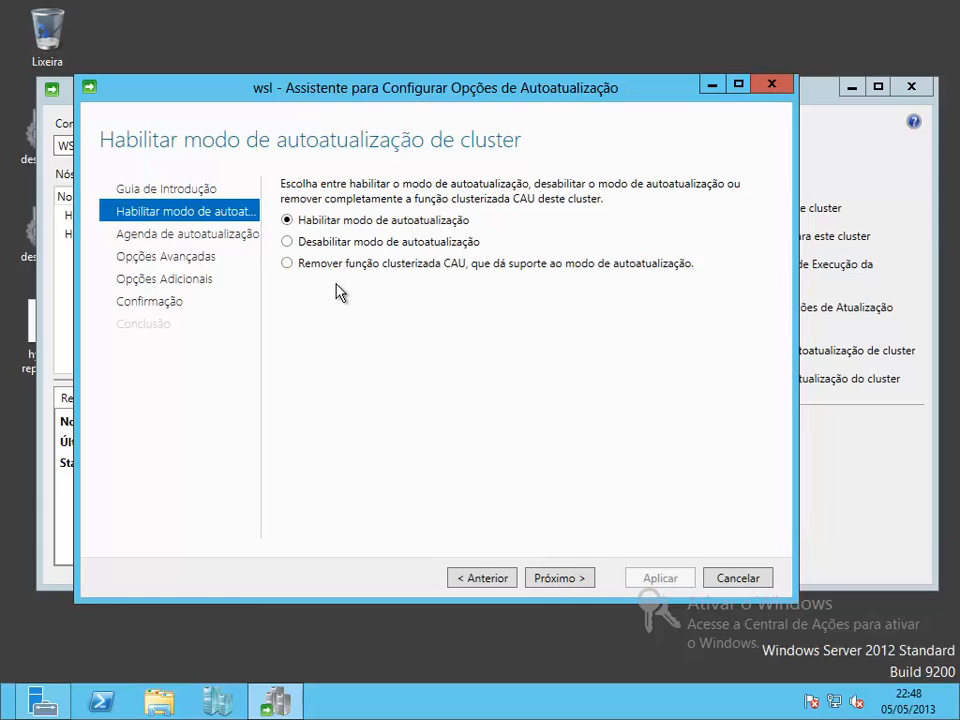
click(578, 578)
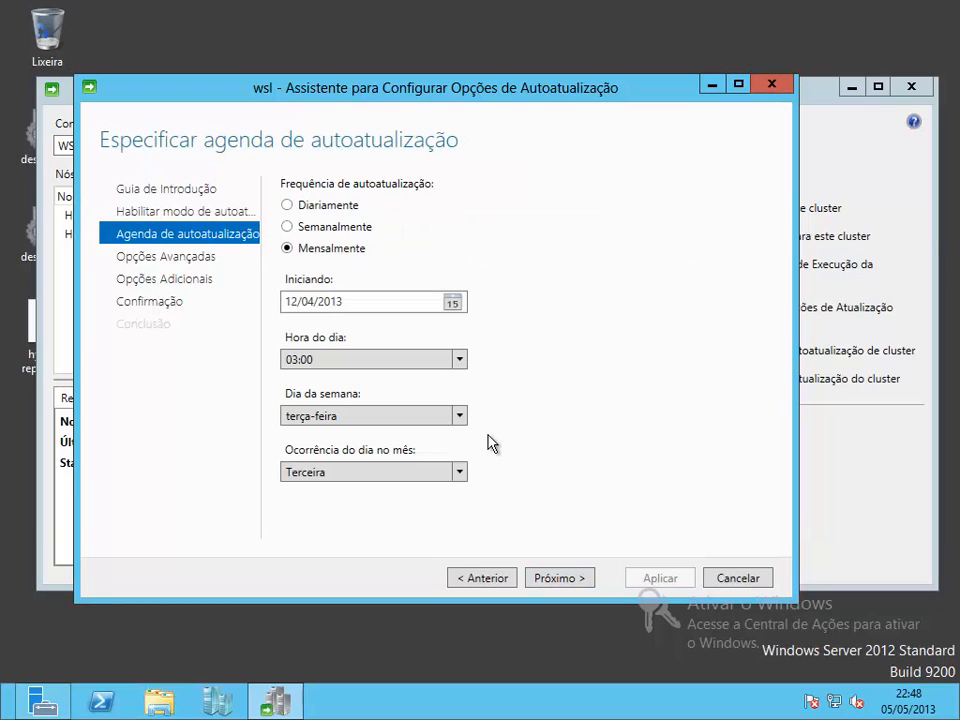
Schedule self-updating to run daily at 23:00 starting 05/05/2013.
click(303, 205)
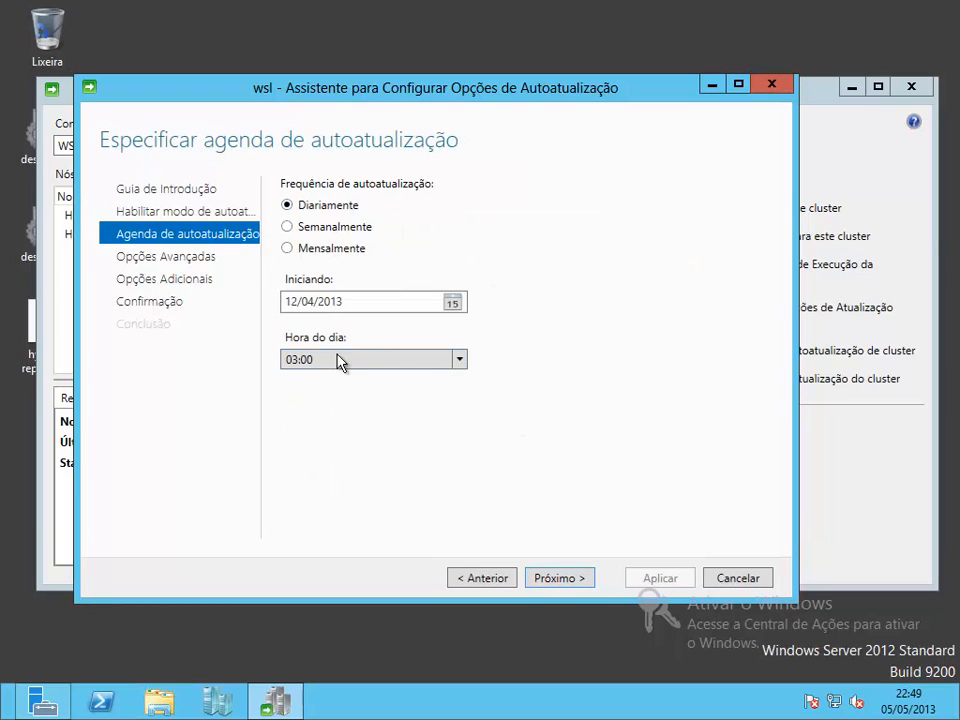
click(418, 367)
scroll(431, 469, down, 3)
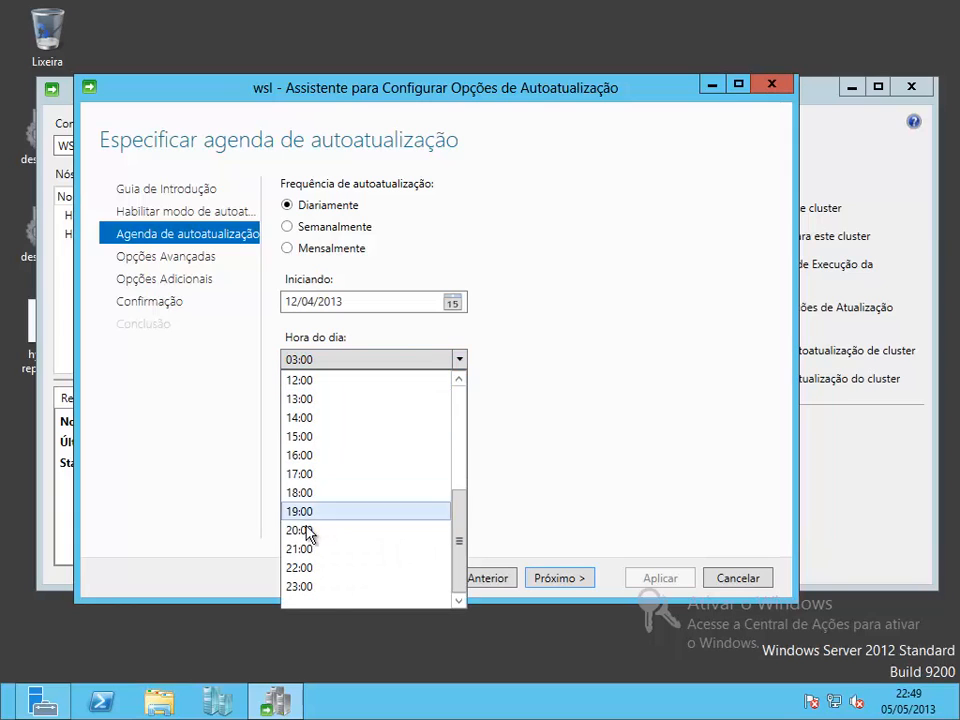
click(320, 587)
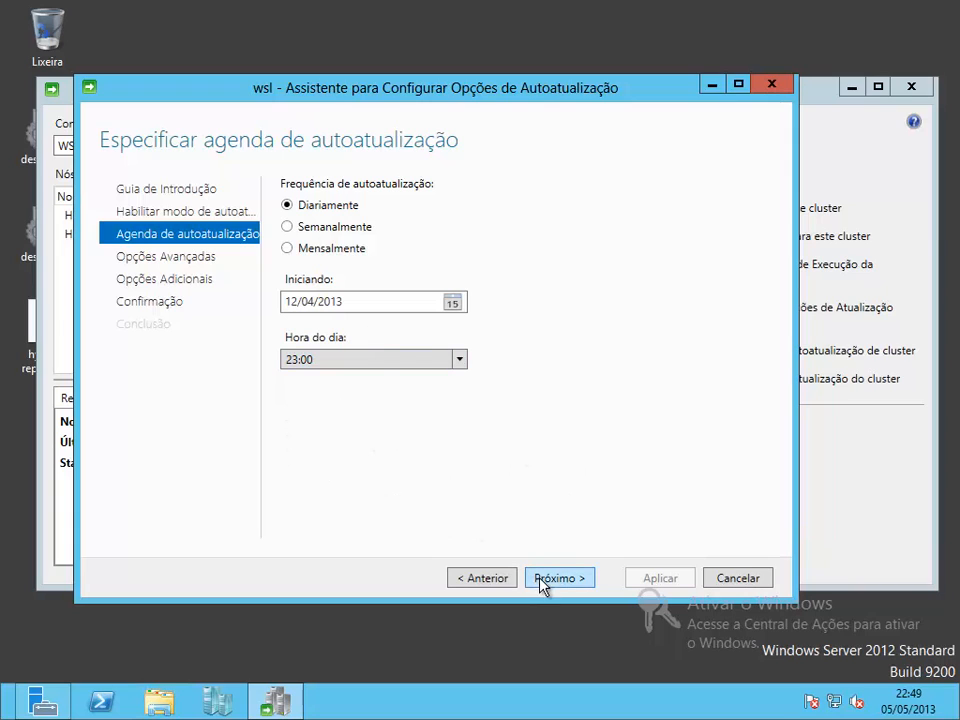
click(451, 303)
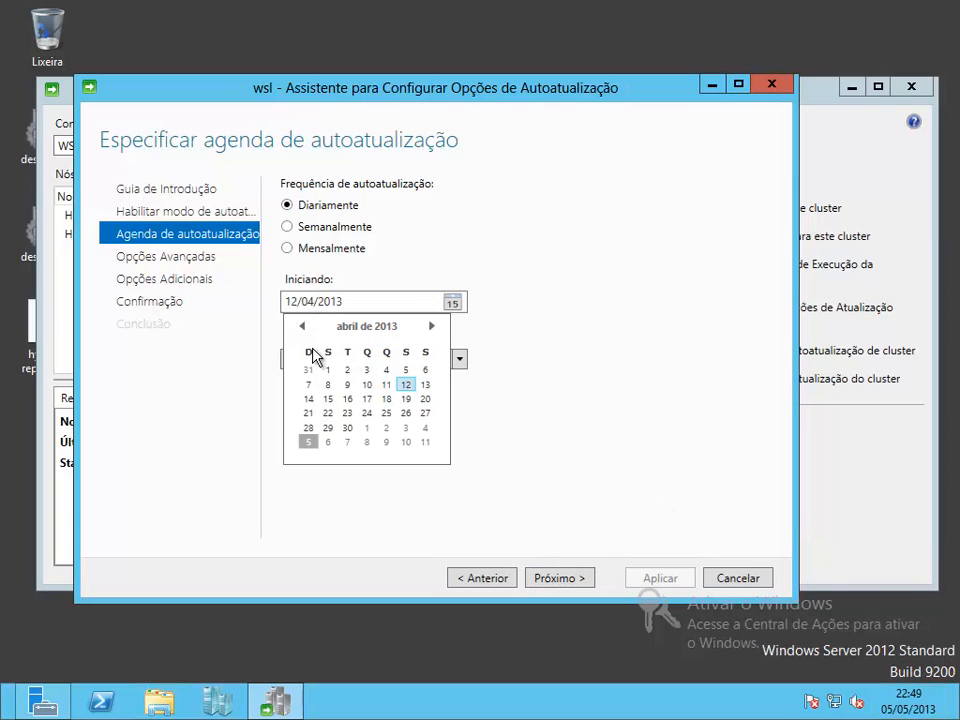
click(309, 443)
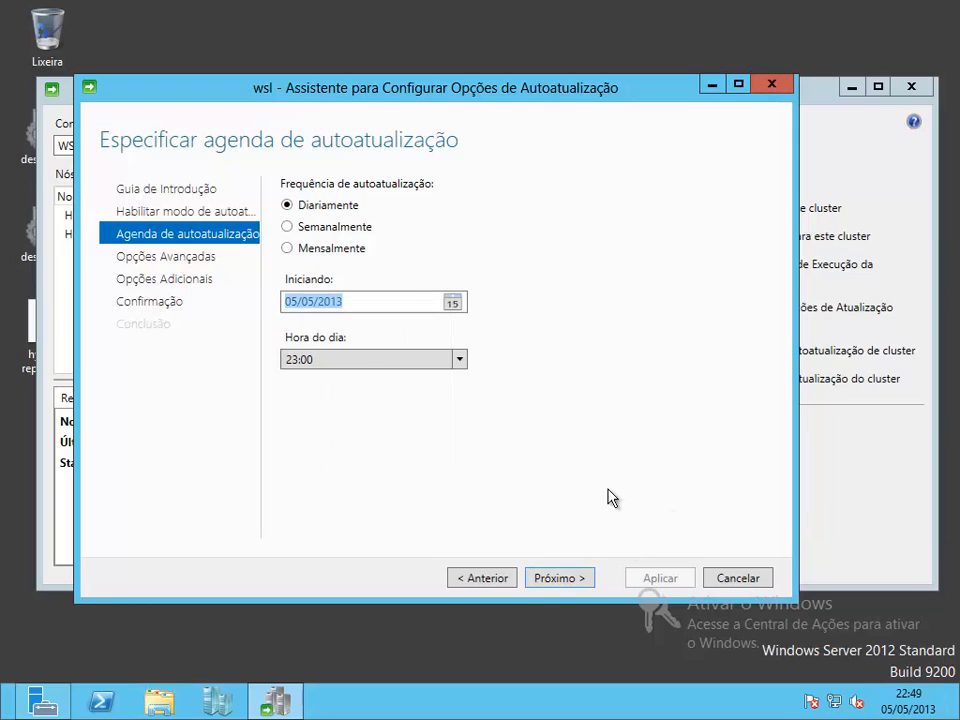
click(573, 583)
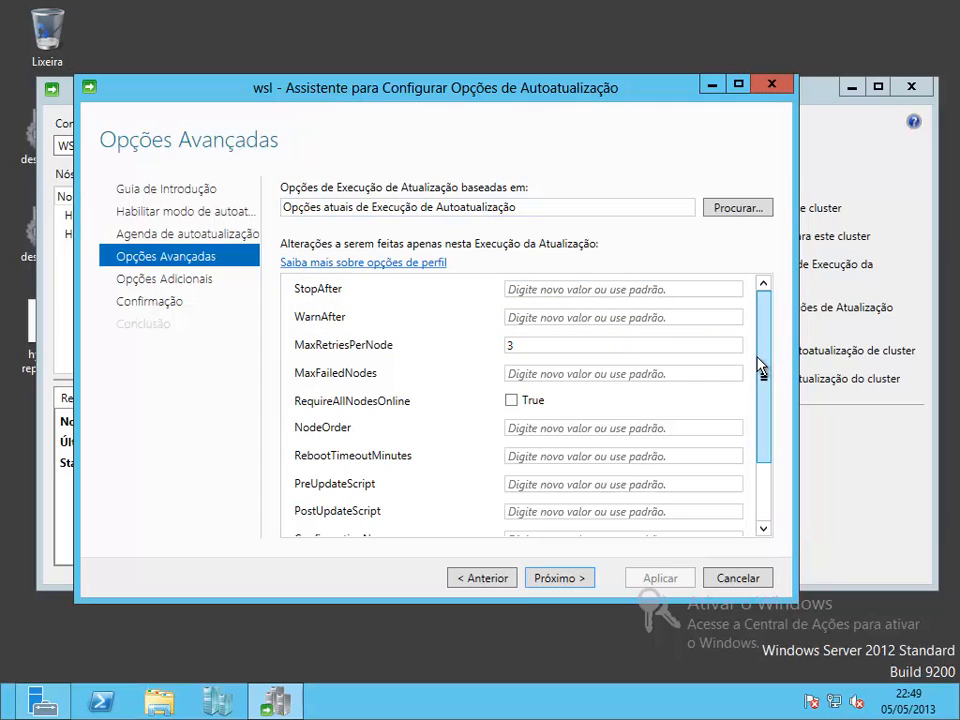
Review the advanced options, keep Microsoft.WindowsUpdatePlugin as the CAU plug-in, and apply the self-updating configuration.
drag(761, 373, 756, 482)
click(736, 486)
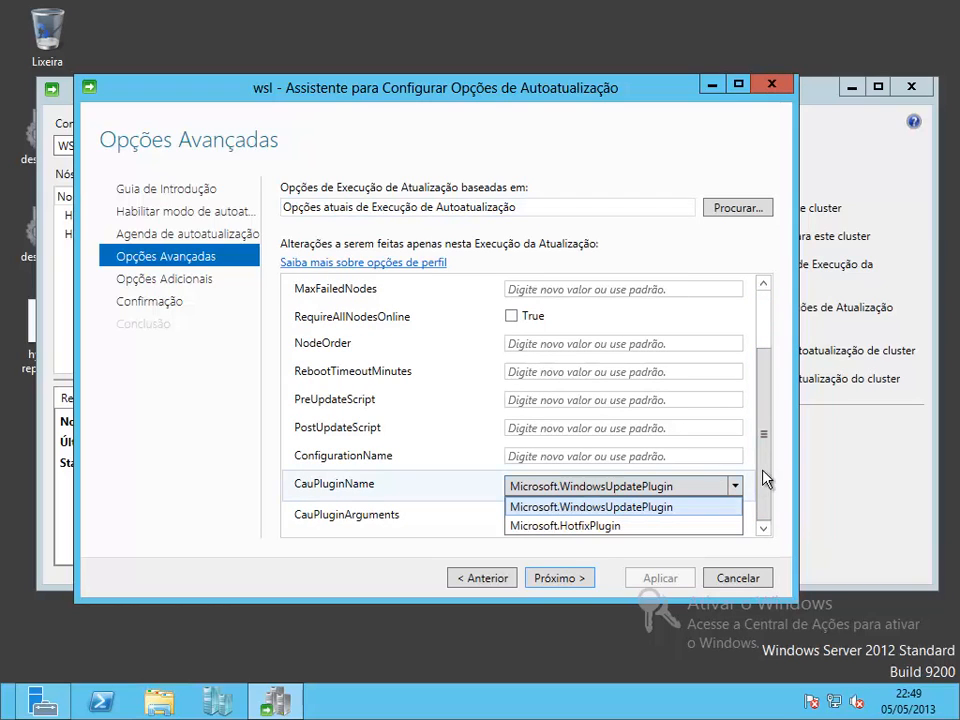
click(765, 467)
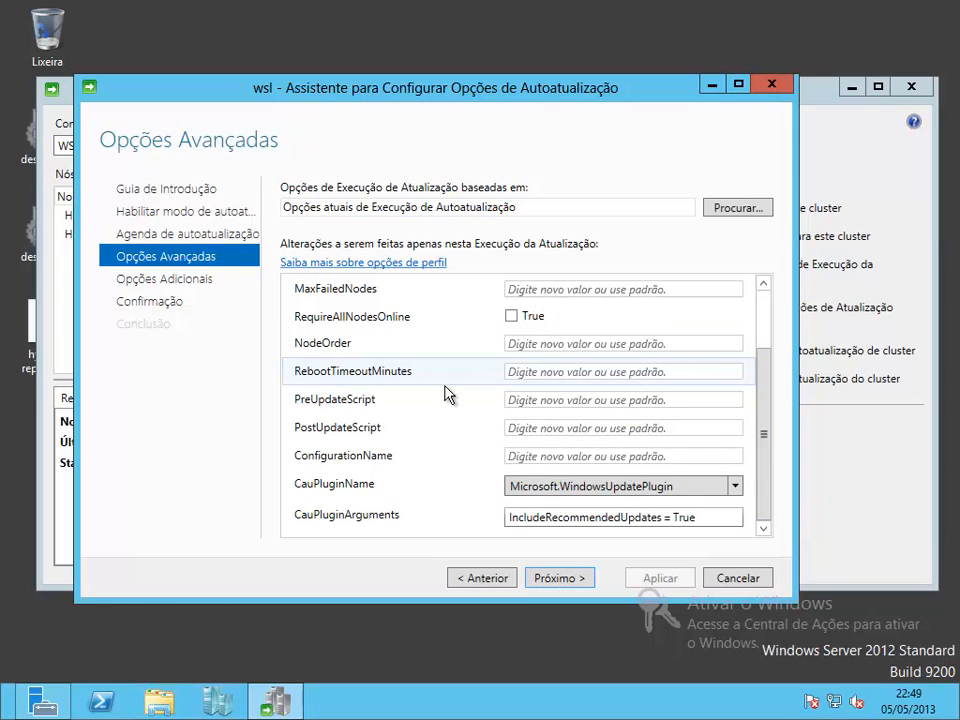
drag(759, 370, 765, 302)
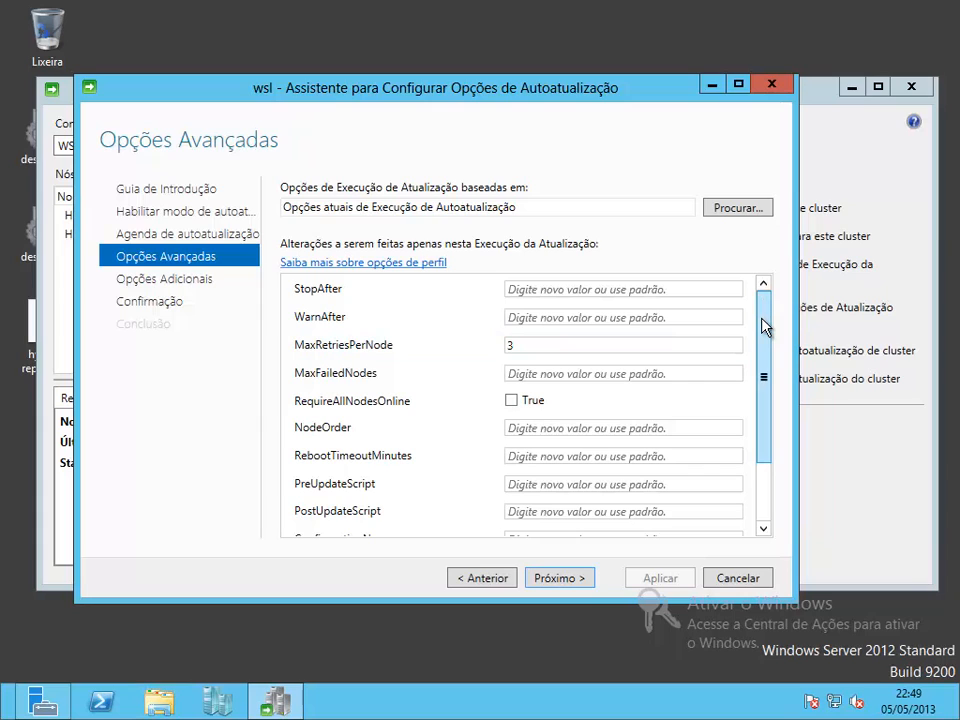
drag(764, 326, 763, 368)
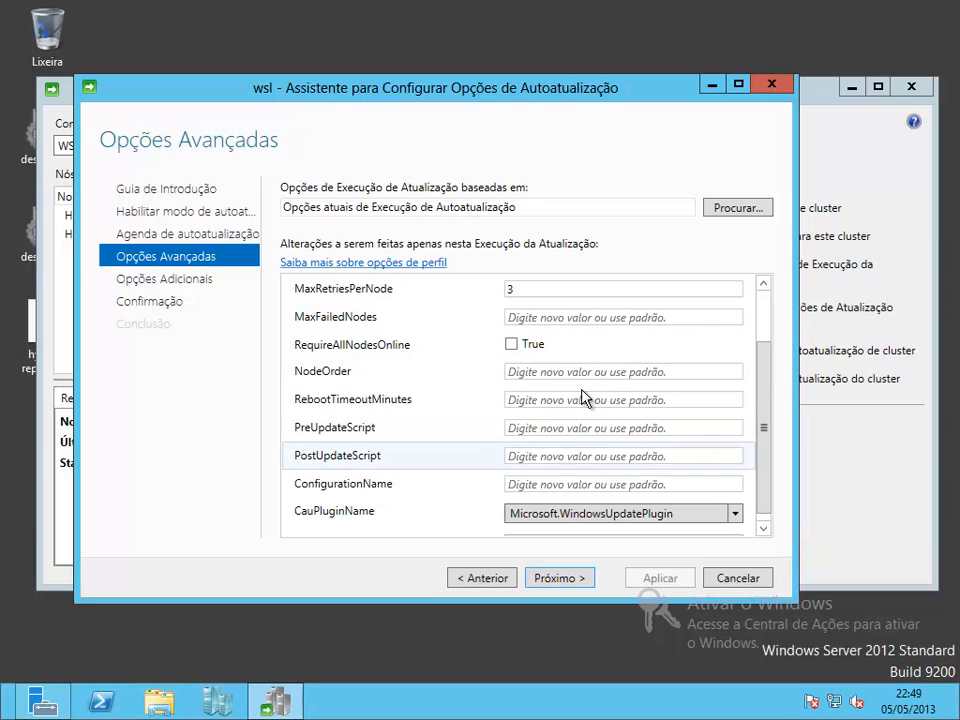
click(572, 578)
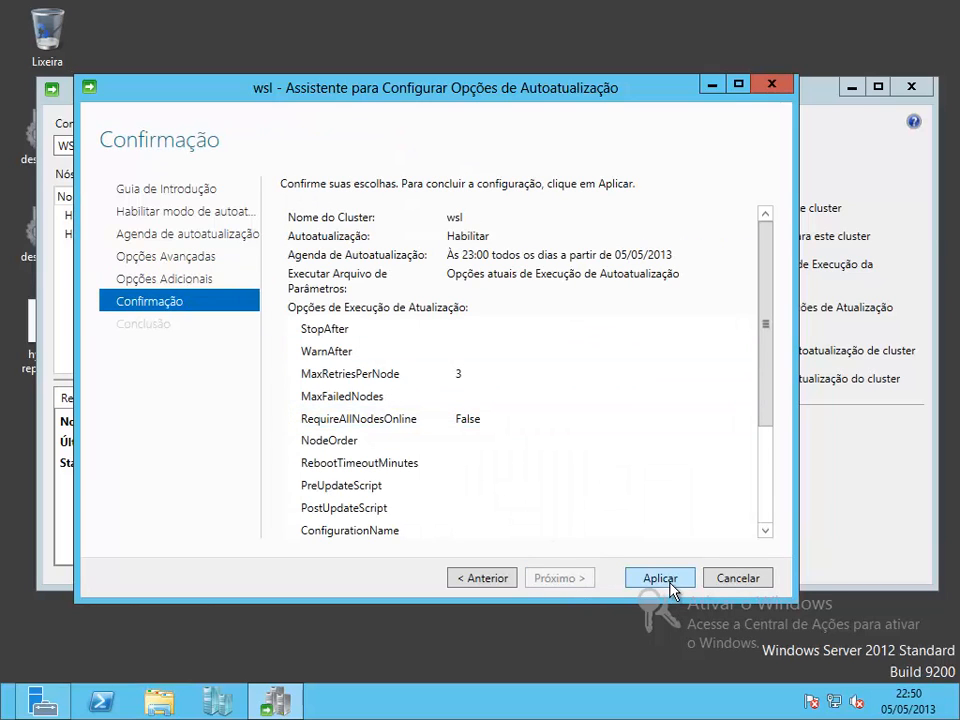
click(669, 582)
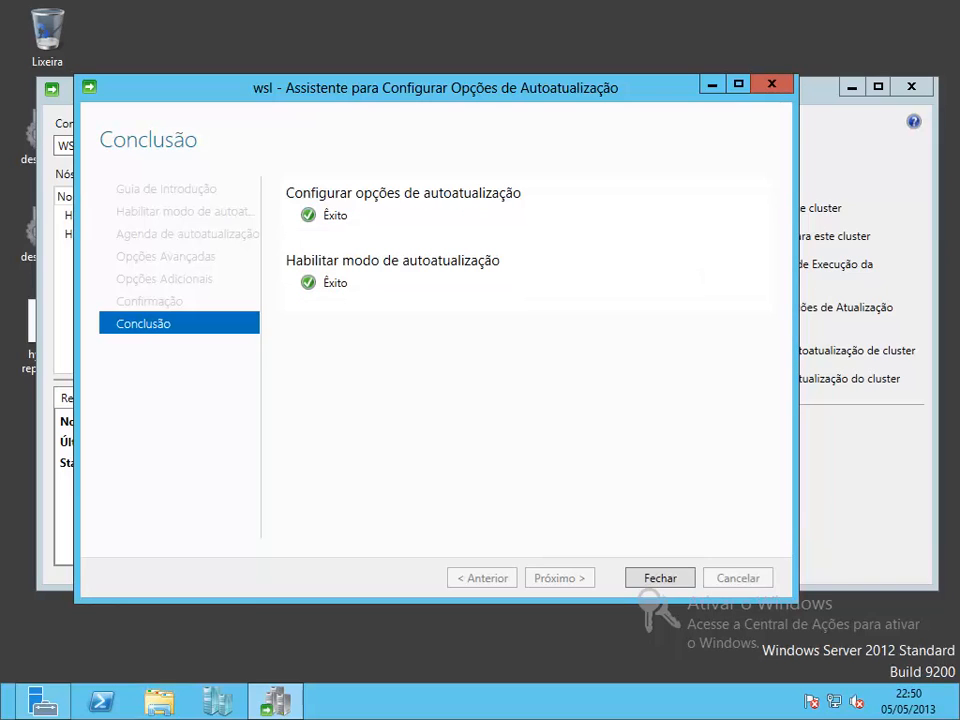
click(665, 582)
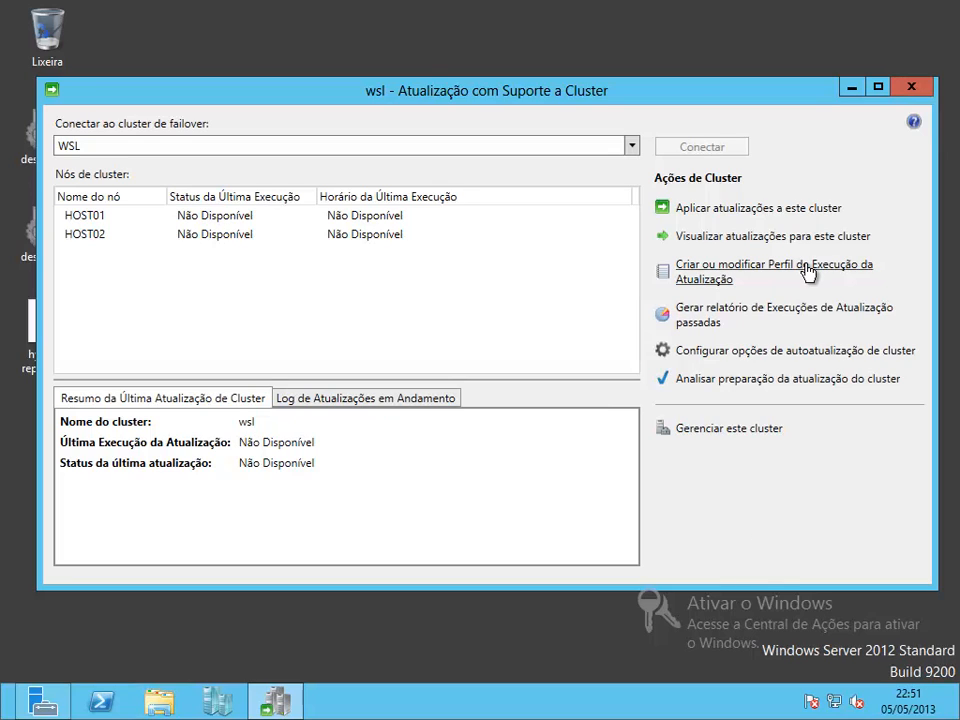
Generate the update preview list for the wsl cluster using the Microsoft.WindowsUpdatePlugin plug-in.
click(677, 241)
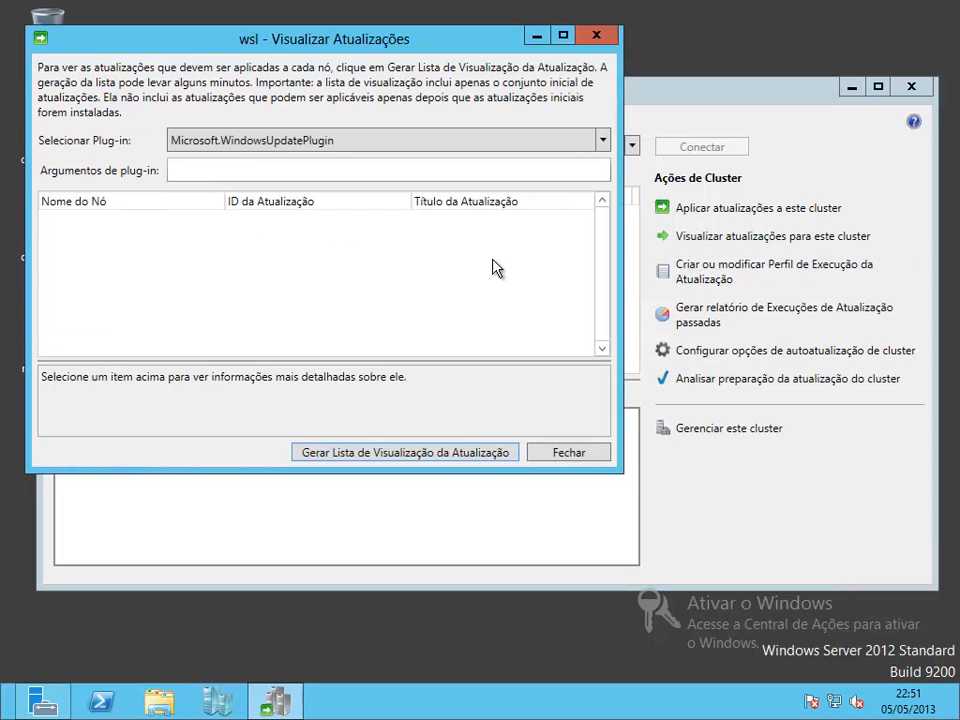
click(267, 146)
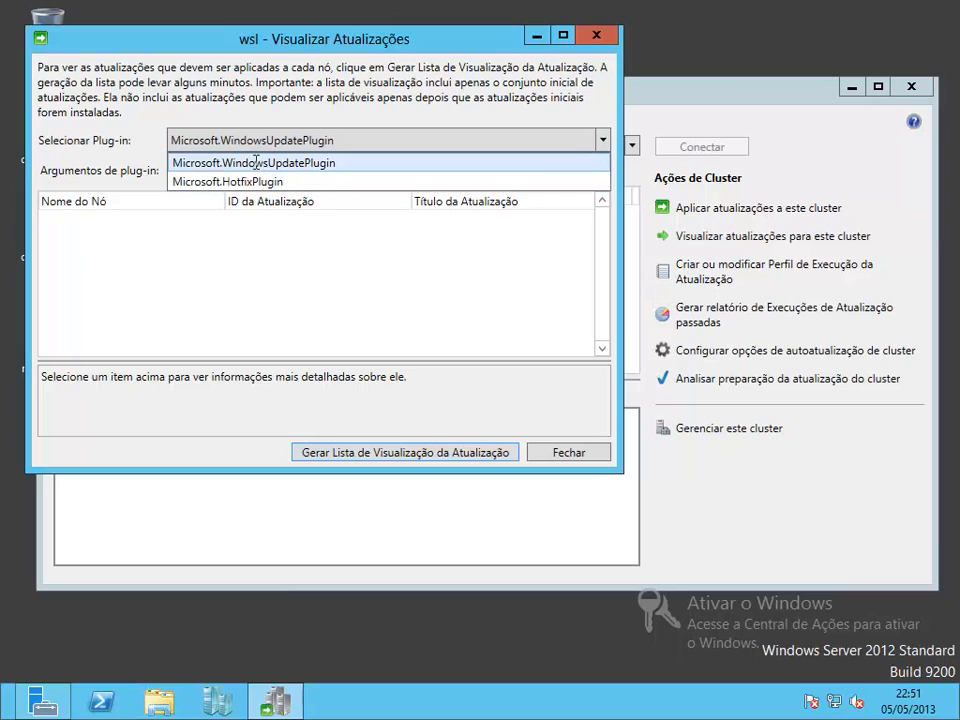
click(253, 171)
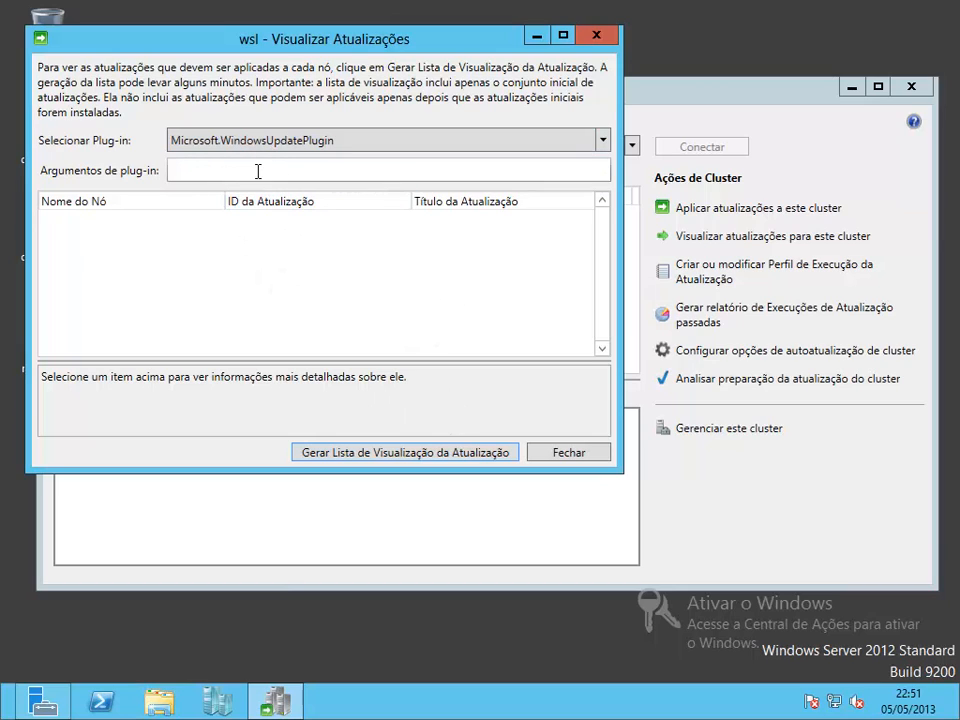
click(450, 453)
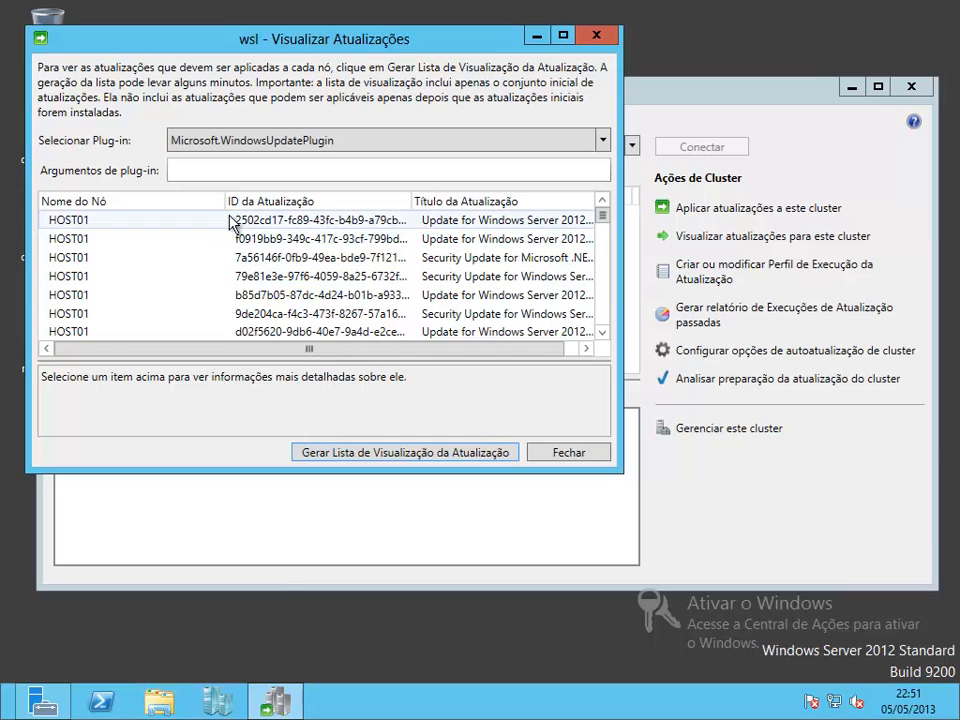
View the details of the first HOST01 update in the preview list, regenerate the list and close the preview.
drag(216, 203, 180, 205)
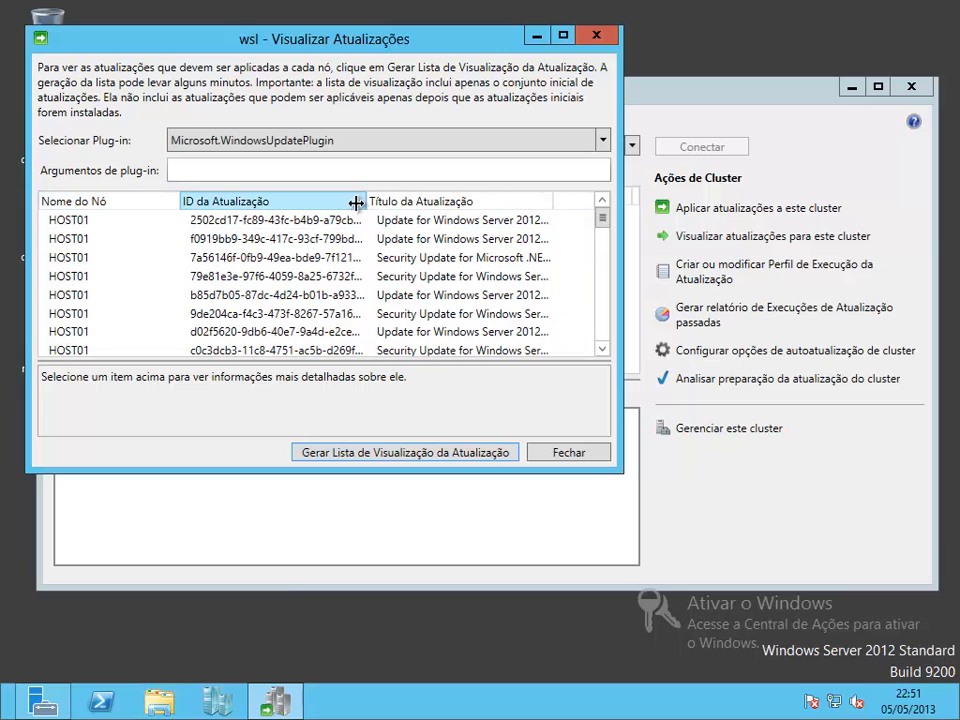
drag(356, 203, 340, 204)
drag(602, 221, 593, 198)
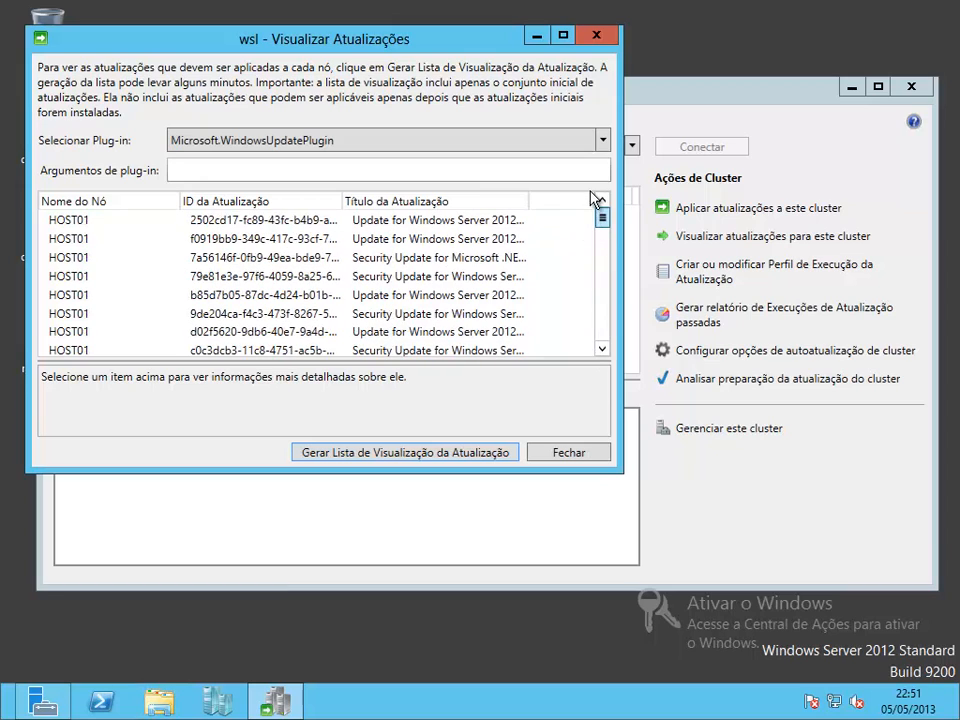
click(72, 220)
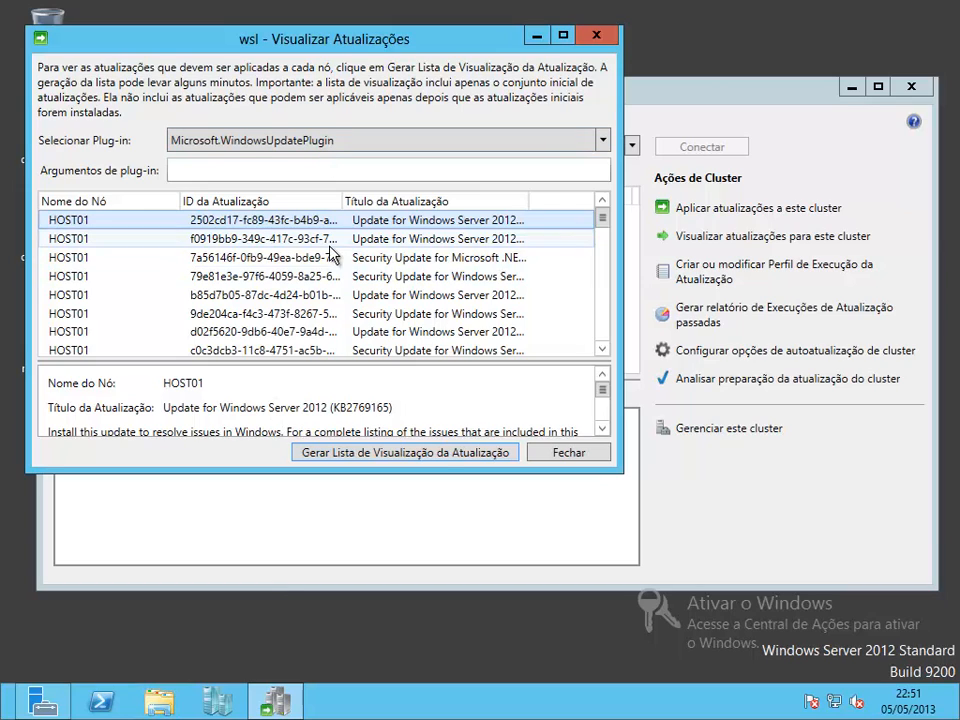
click(439, 452)
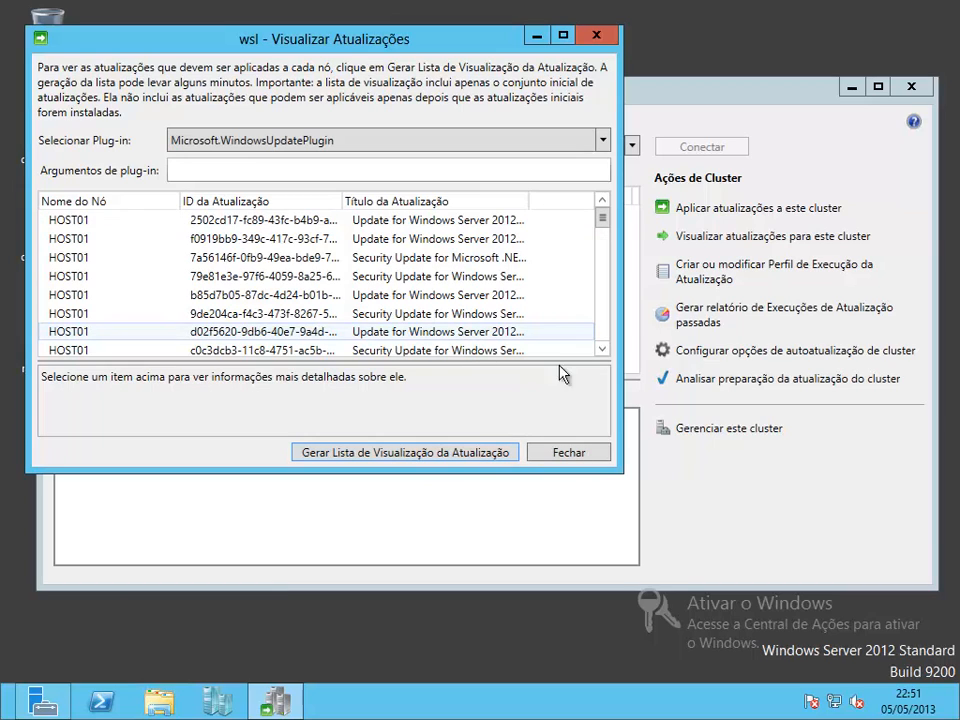
click(255, 176)
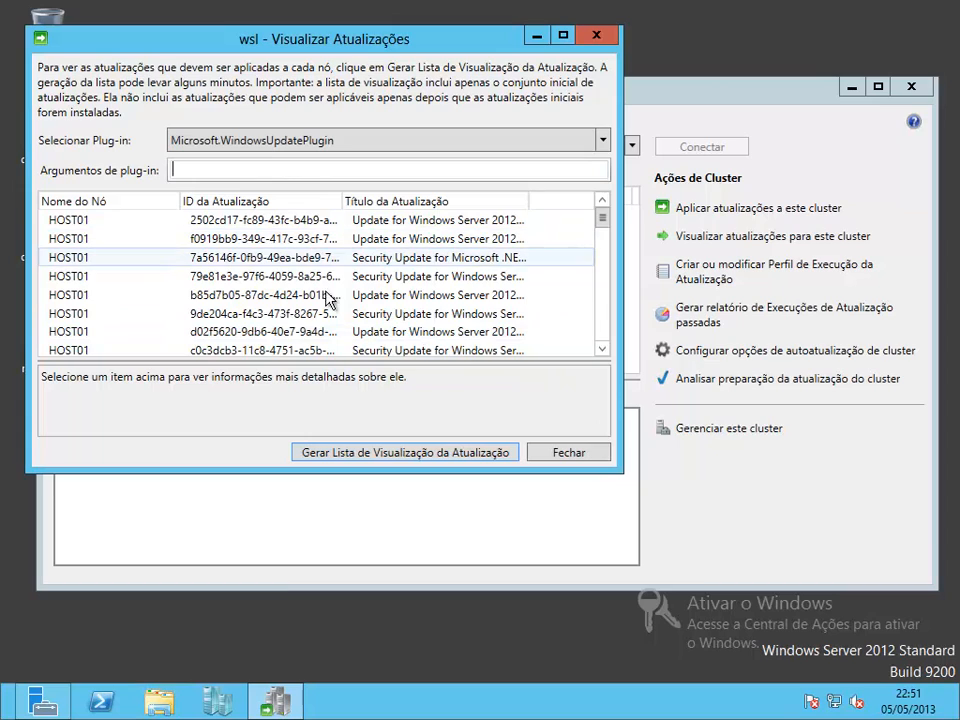
click(573, 456)
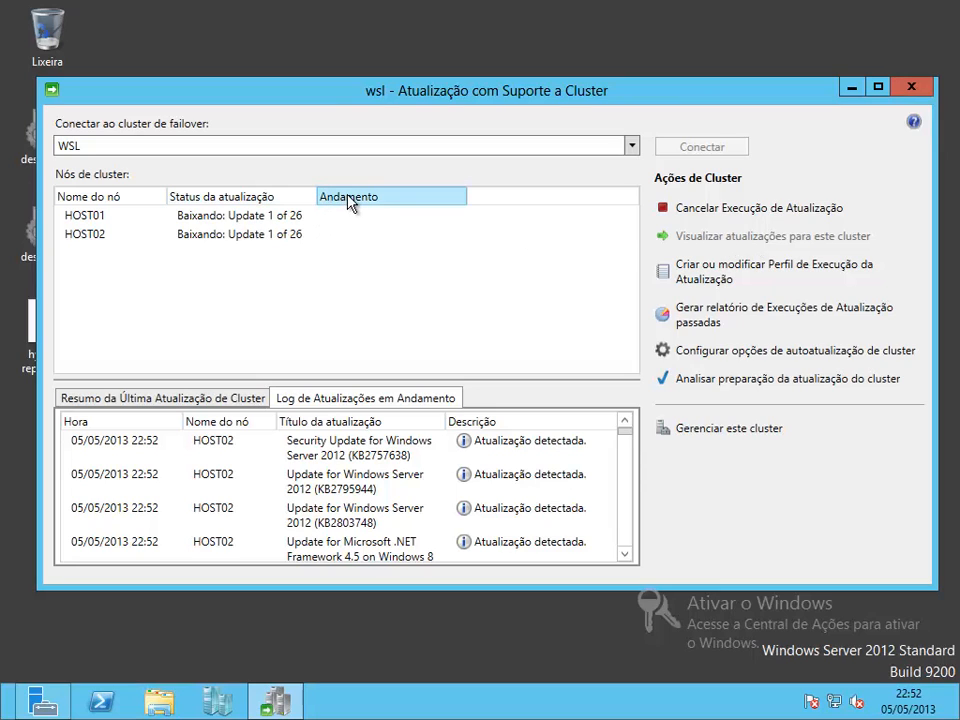
Widen the Status da atualização column in the cluster nodes list.
drag(316, 194, 373, 195)
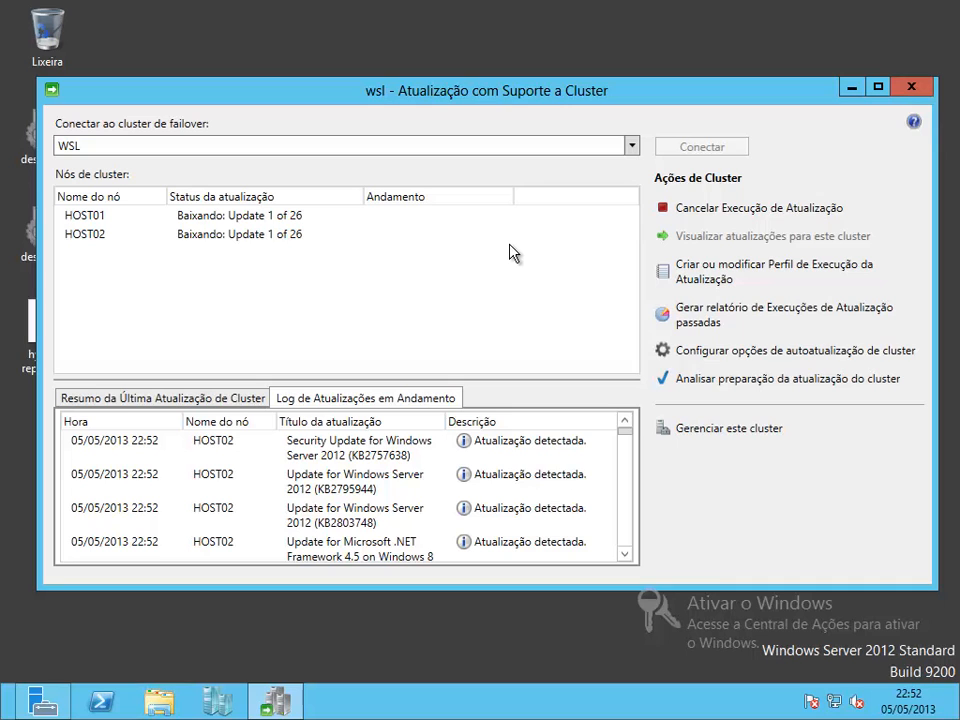
mouse_move(2, 718)
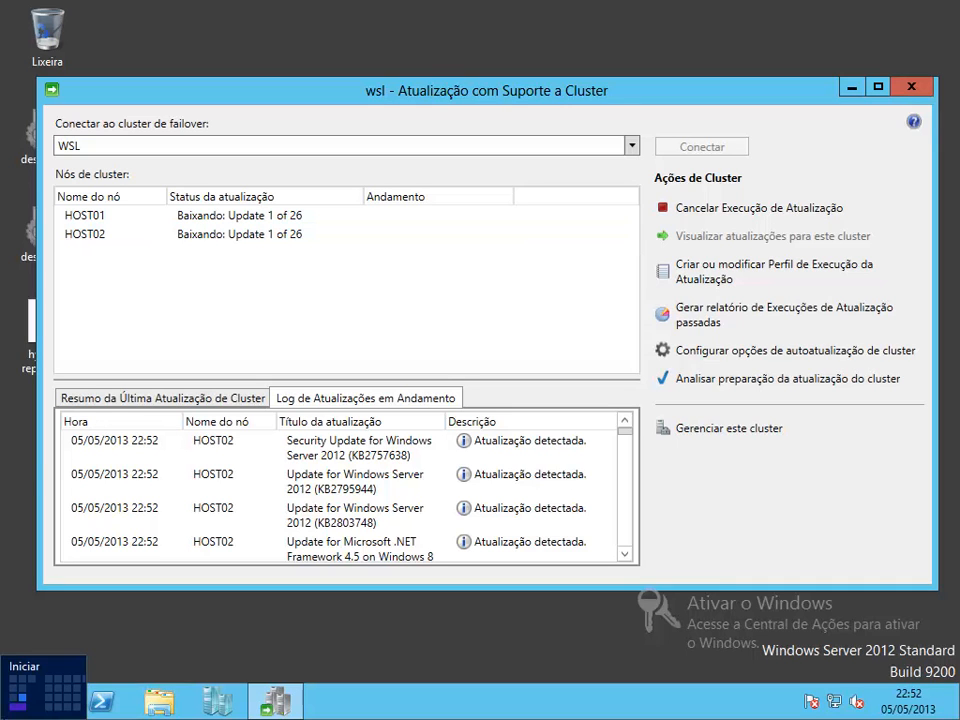
Open the Failover Cluster Manager and connect it to the cluster wsl.cooperati.local.
click(20, 700)
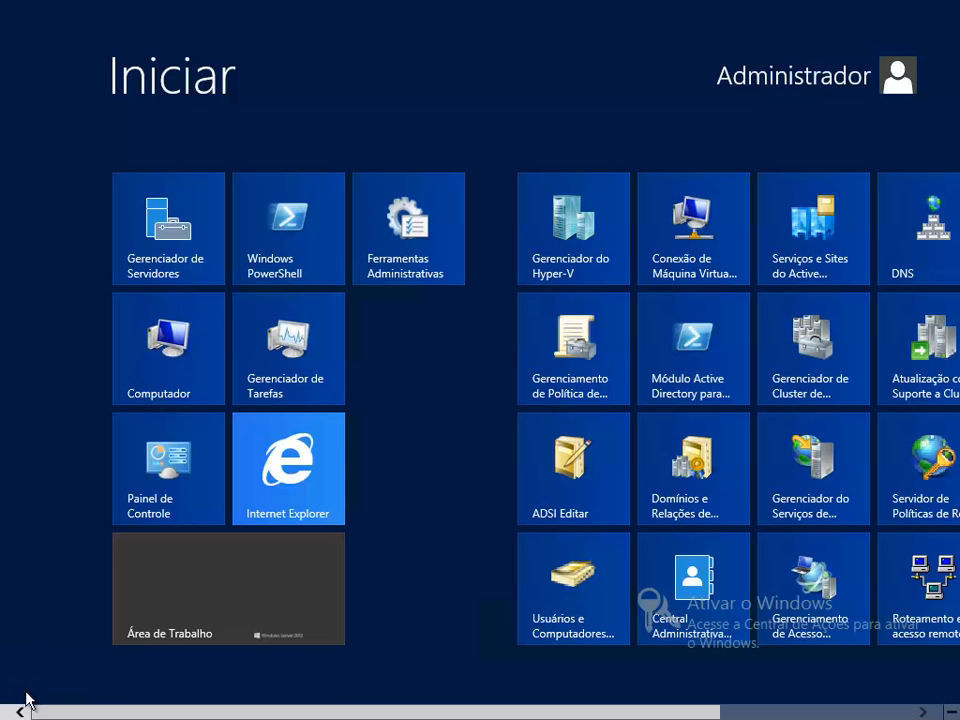
click(832, 350)
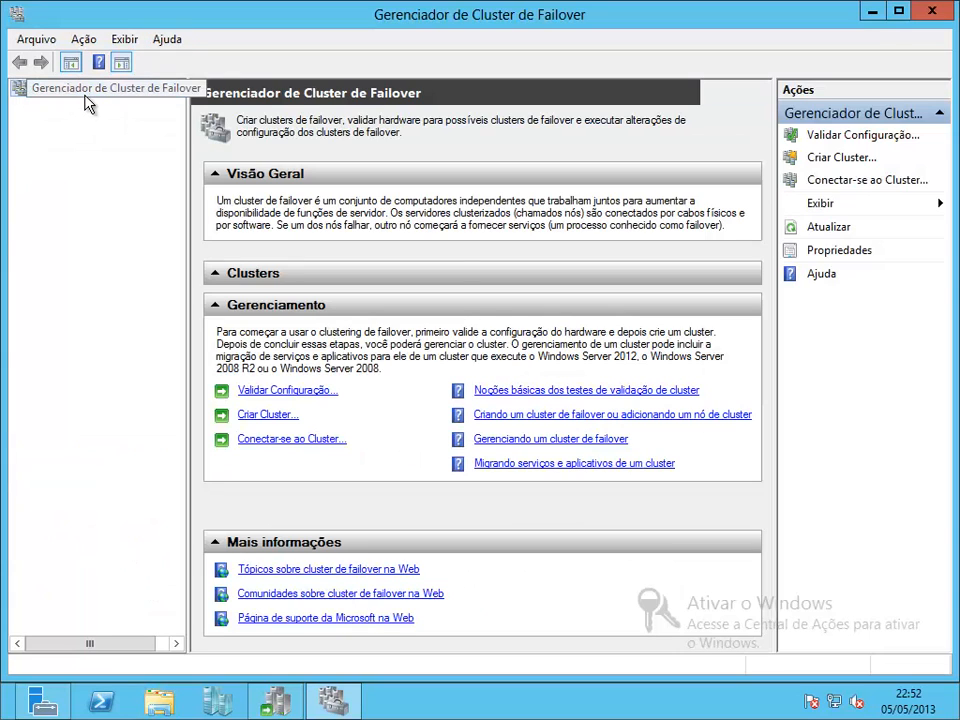
right_click(86, 94)
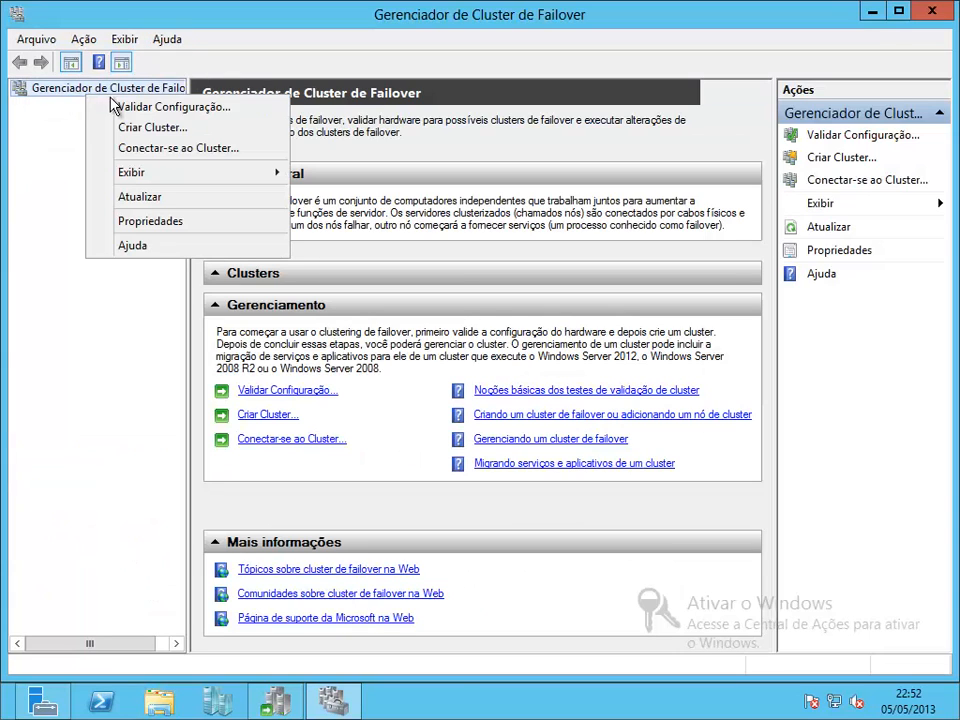
click(136, 148)
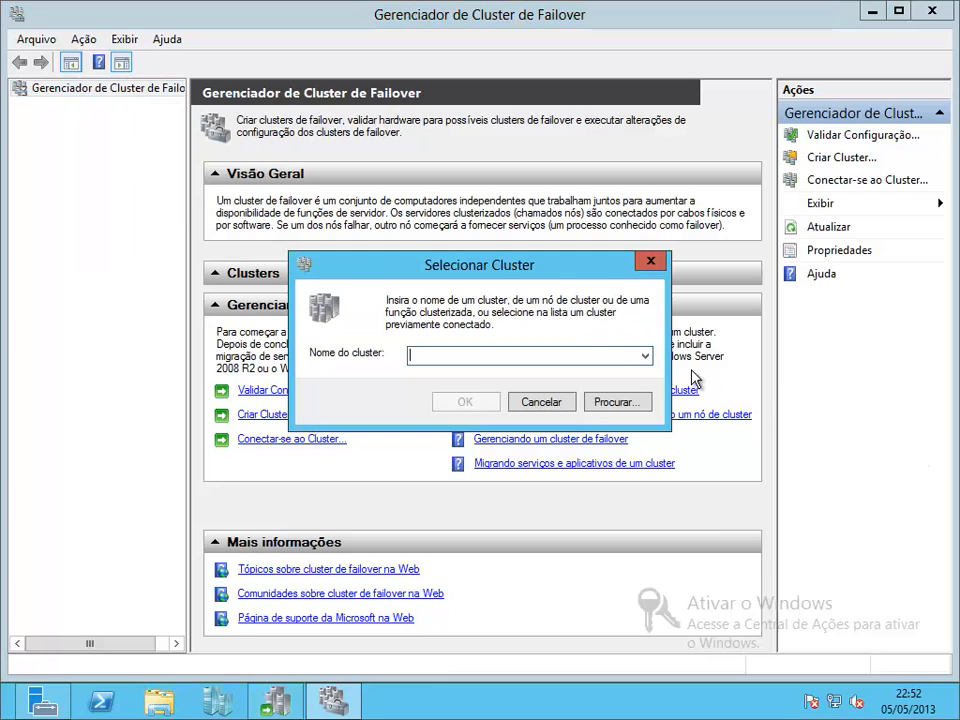
click(645, 356)
click(527, 356)
text(wsl)
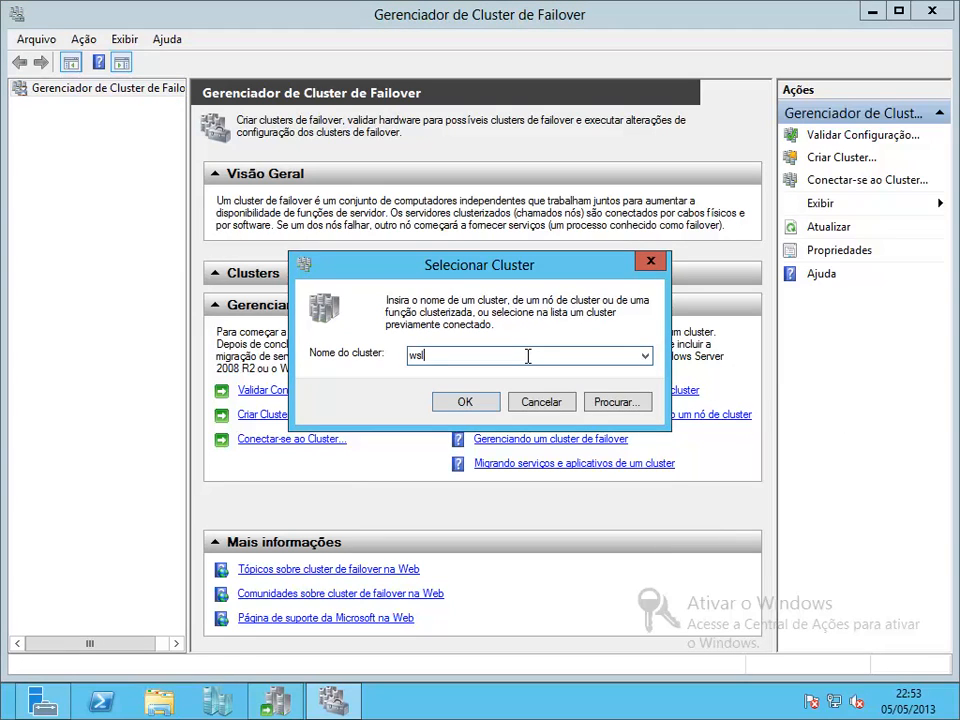
text(.cooperati.local)
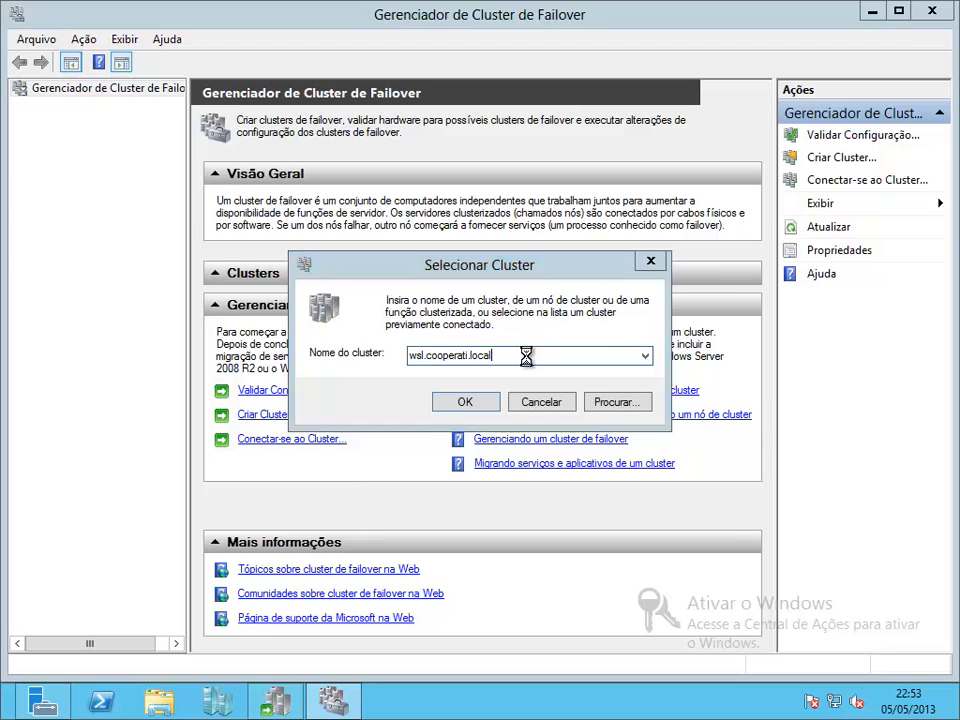
key(Return)
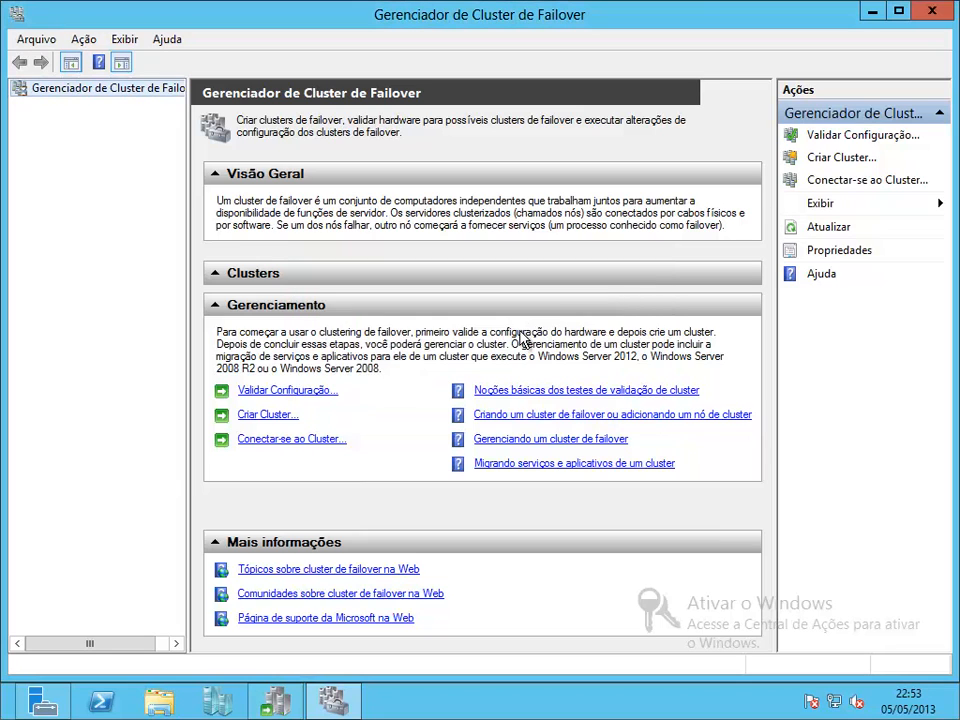
Expand the cluster's Nós, Armazenamento and Redes branches, check the owner node of WSL-1 under Funções, and minimize the manager.
click(30, 105)
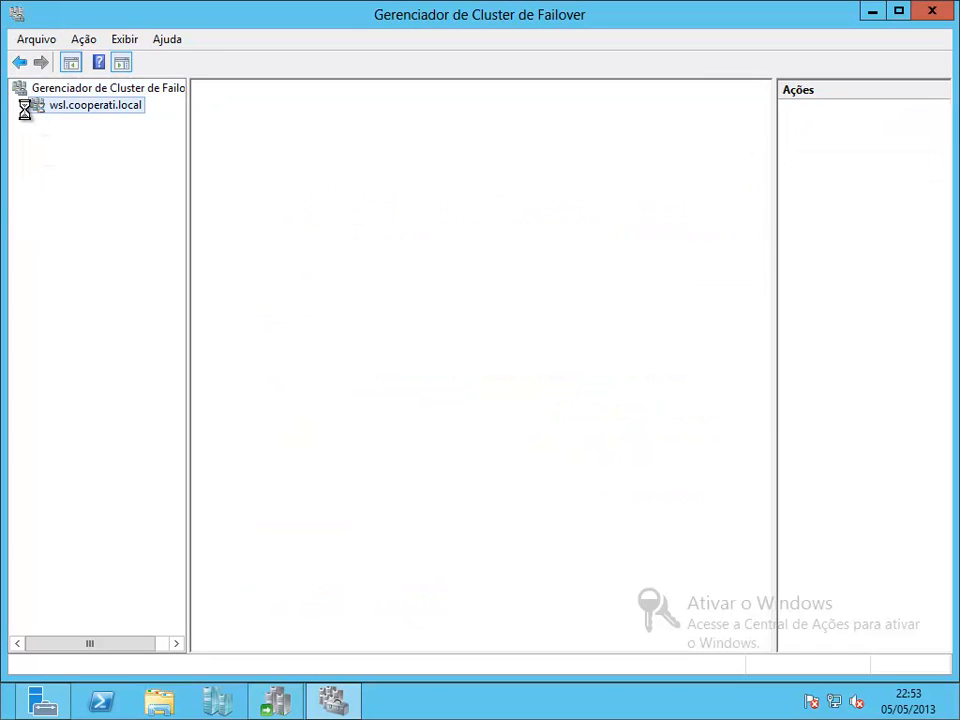
click(20, 105)
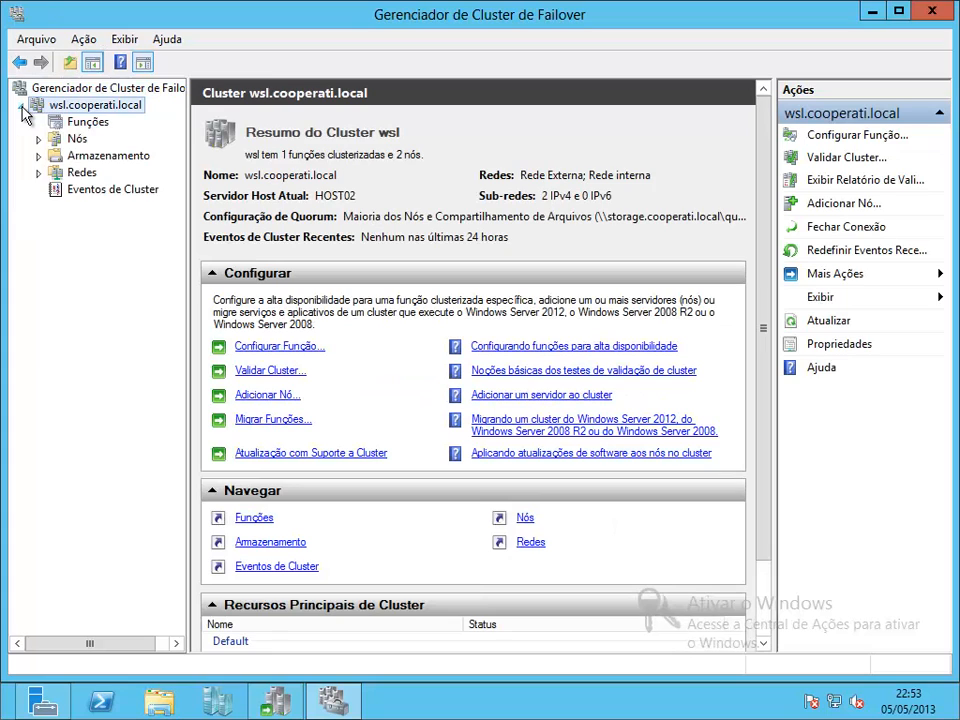
click(38, 138)
click(38, 189)
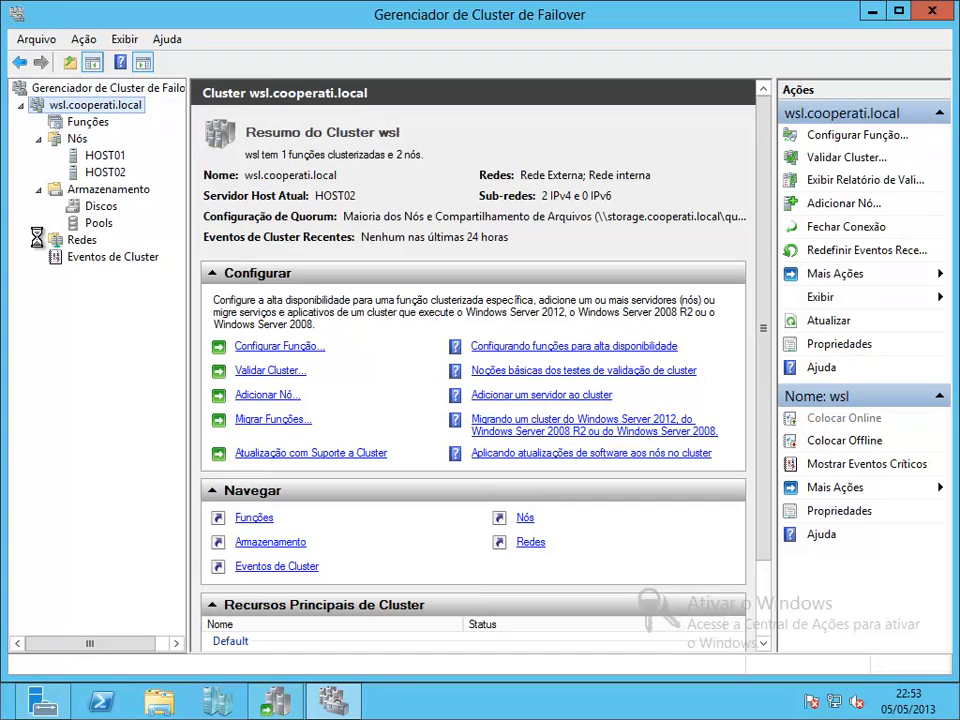
click(38, 240)
click(80, 122)
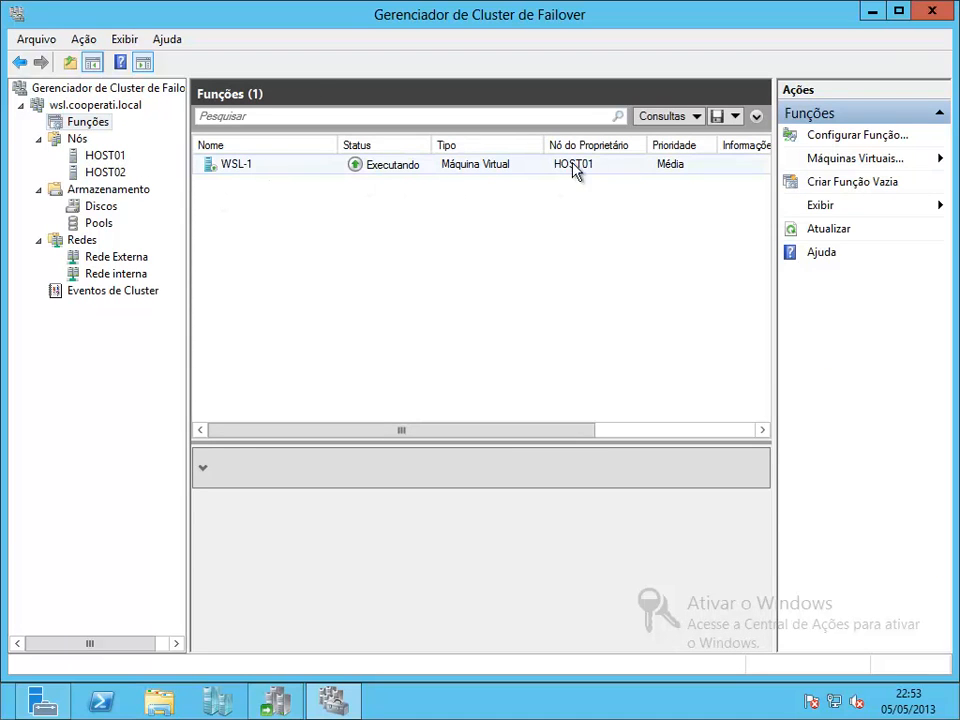
click(575, 170)
click(872, 11)
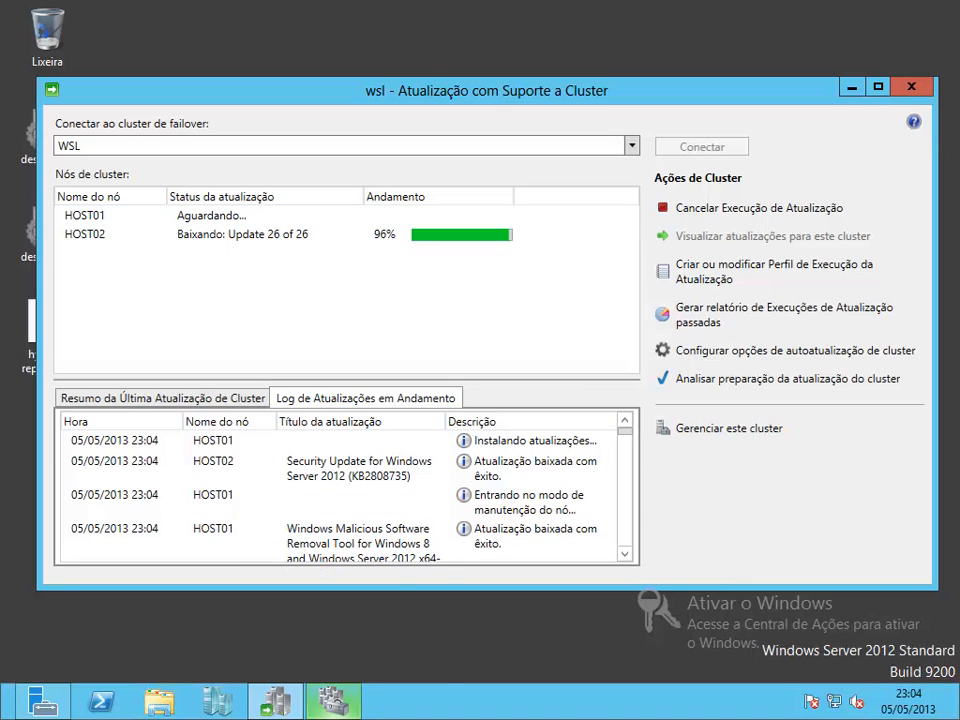
Switch back to the Failover Cluster Manager and check the roles hosted on HOST01 and WSL-1's owner node under Funções.
mouse_move(333, 700)
click(343, 574)
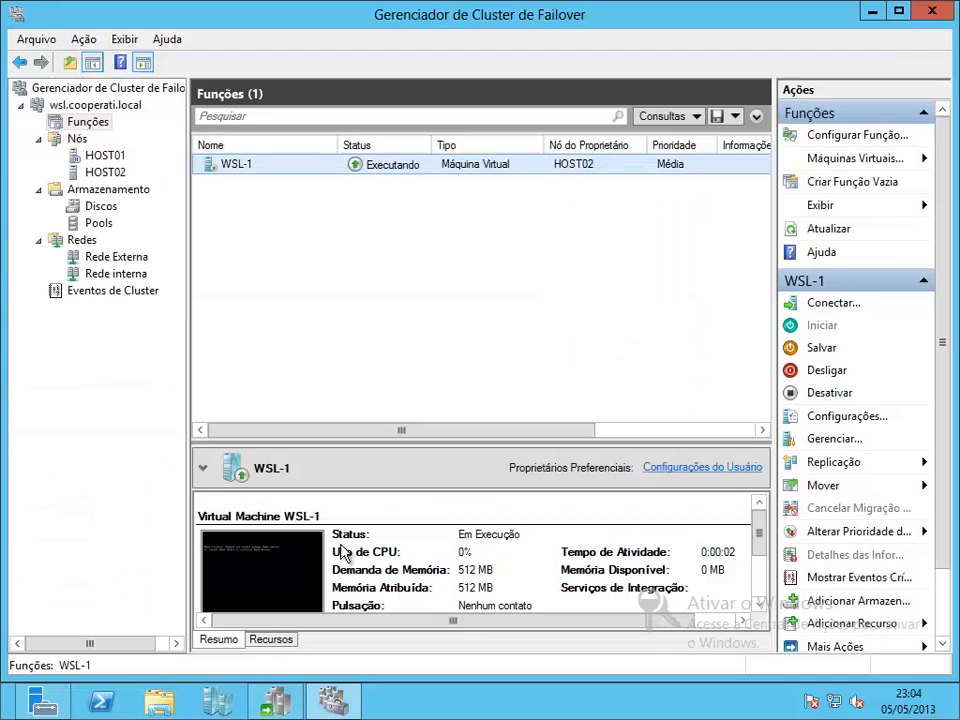
click(95, 155)
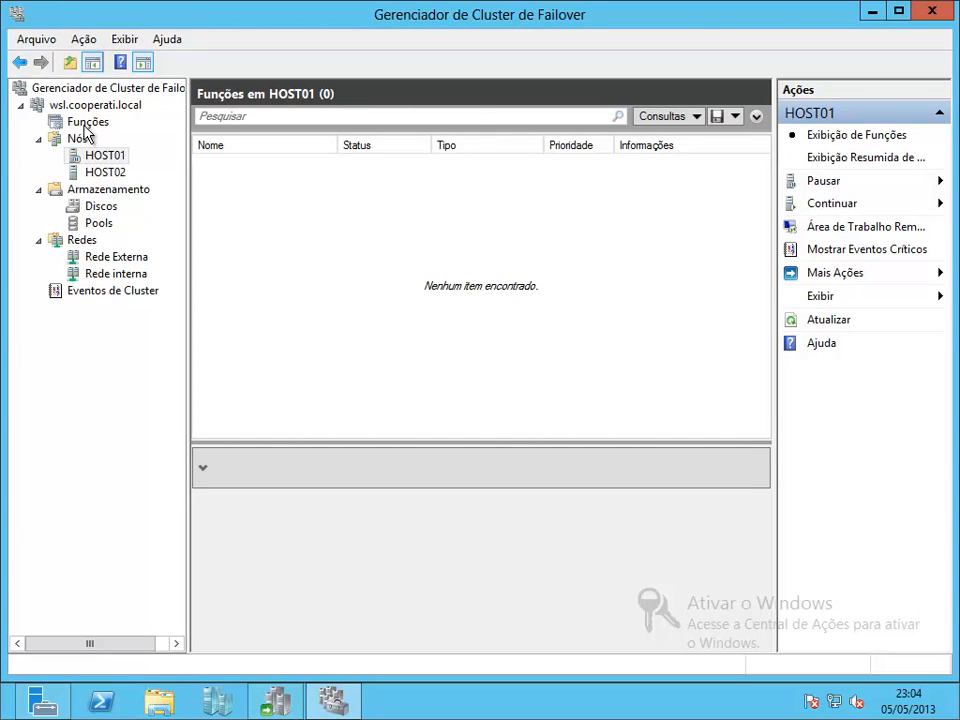
click(87, 122)
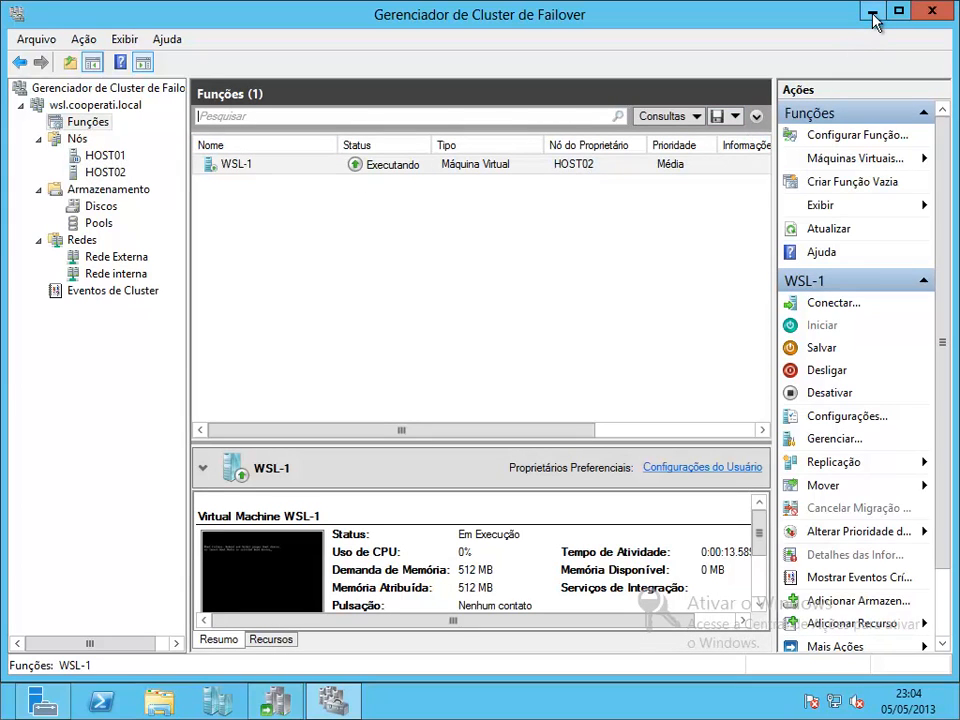
Review the Pausar options for node HOST02, Esvaziar Funções and Não Esvaziar Funções, without applying either.
right_click(110, 155)
right_click(95, 173)
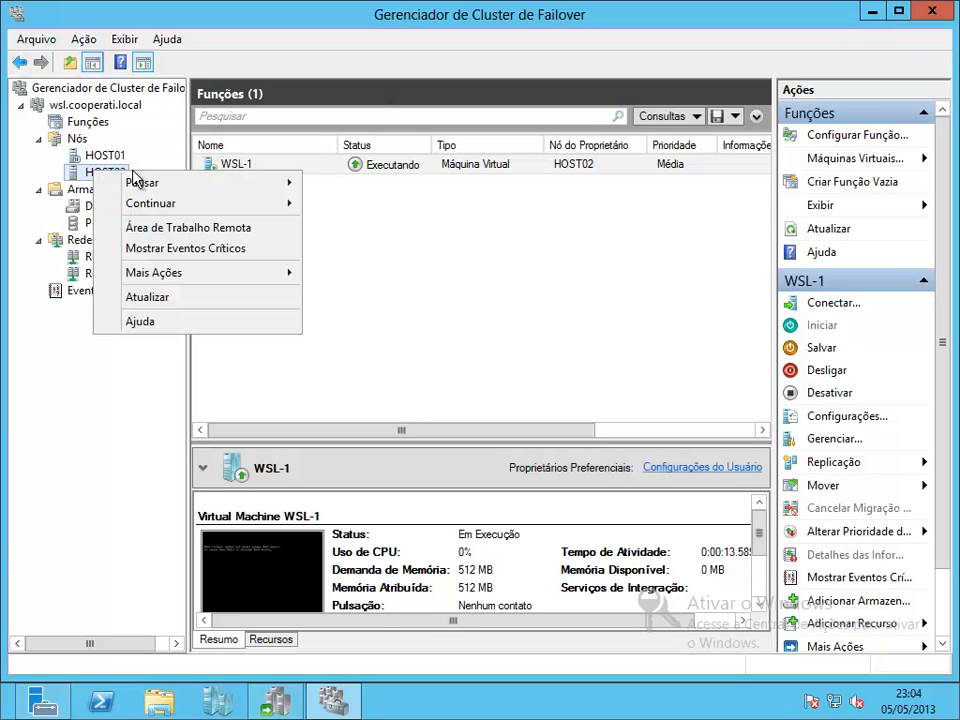
mouse_move(179, 191)
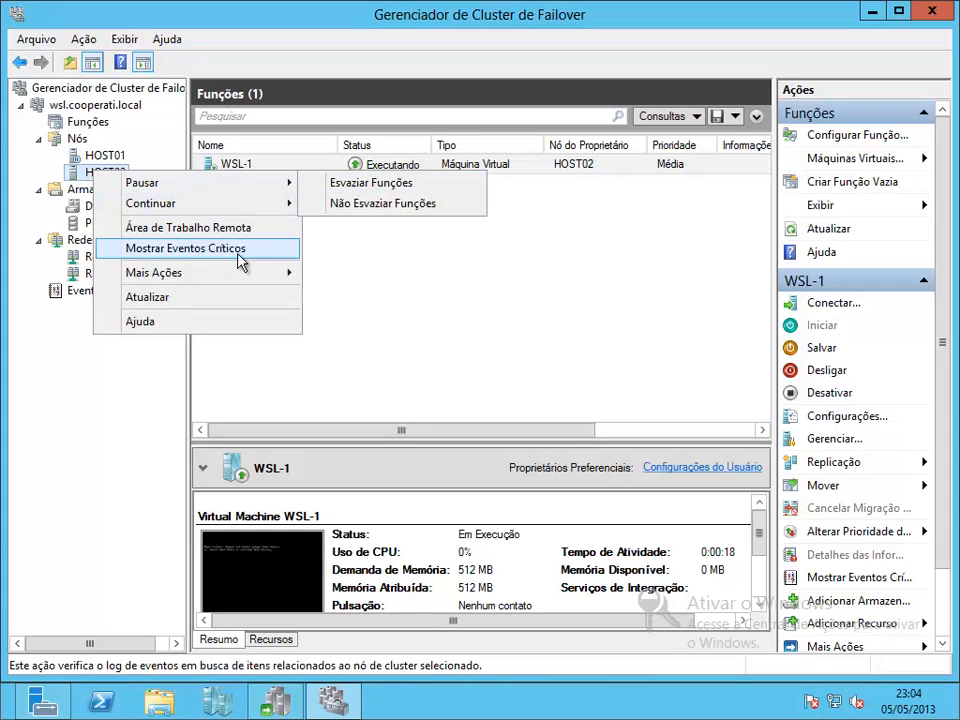
mouse_move(236, 279)
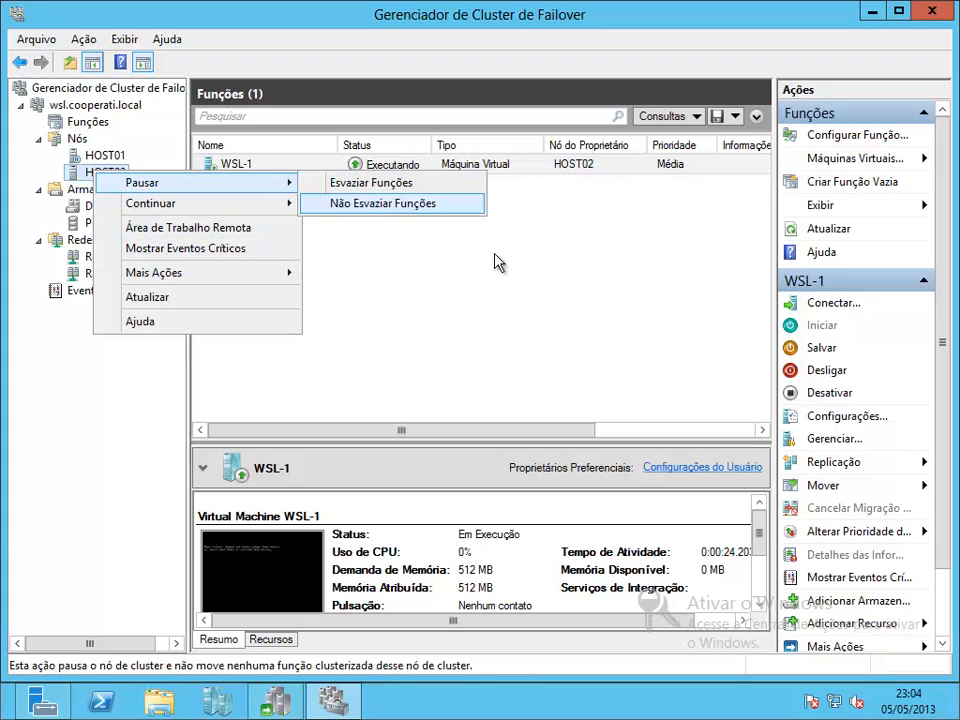
click(611, 229)
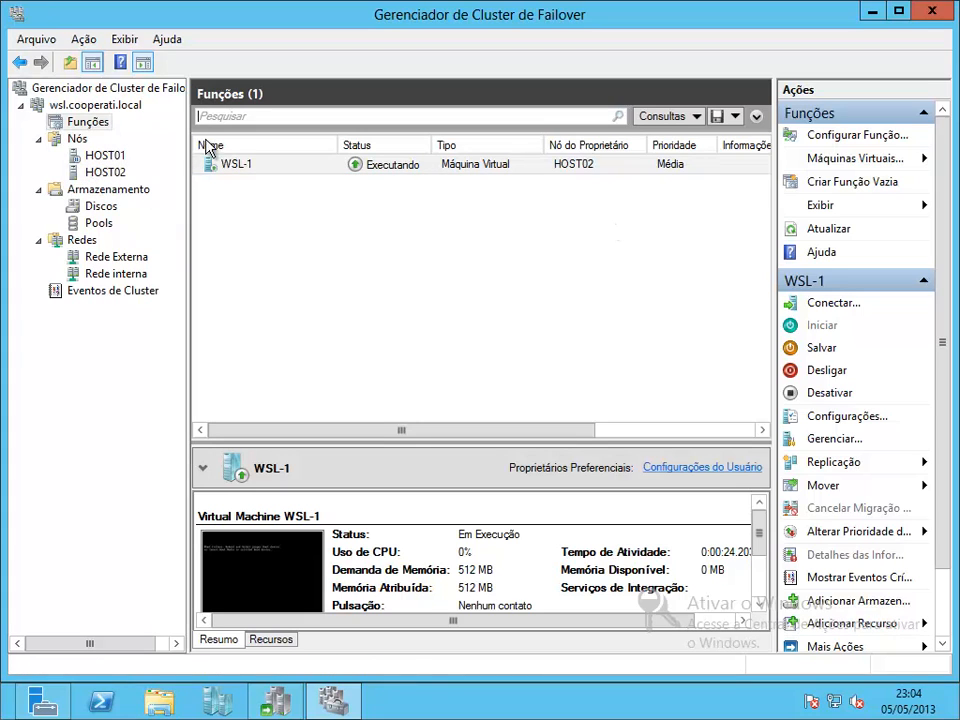
Recheck the roles on HOST01 and the cluster-wide Funções list, and return to the Cluster-Aware Updating window.
click(105, 156)
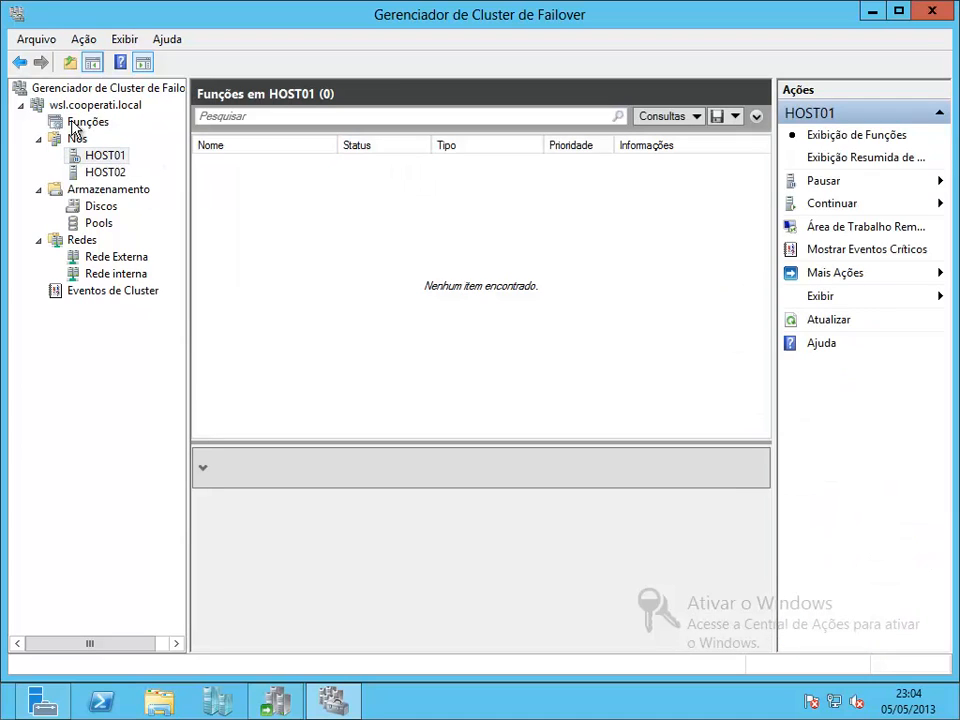
click(72, 124)
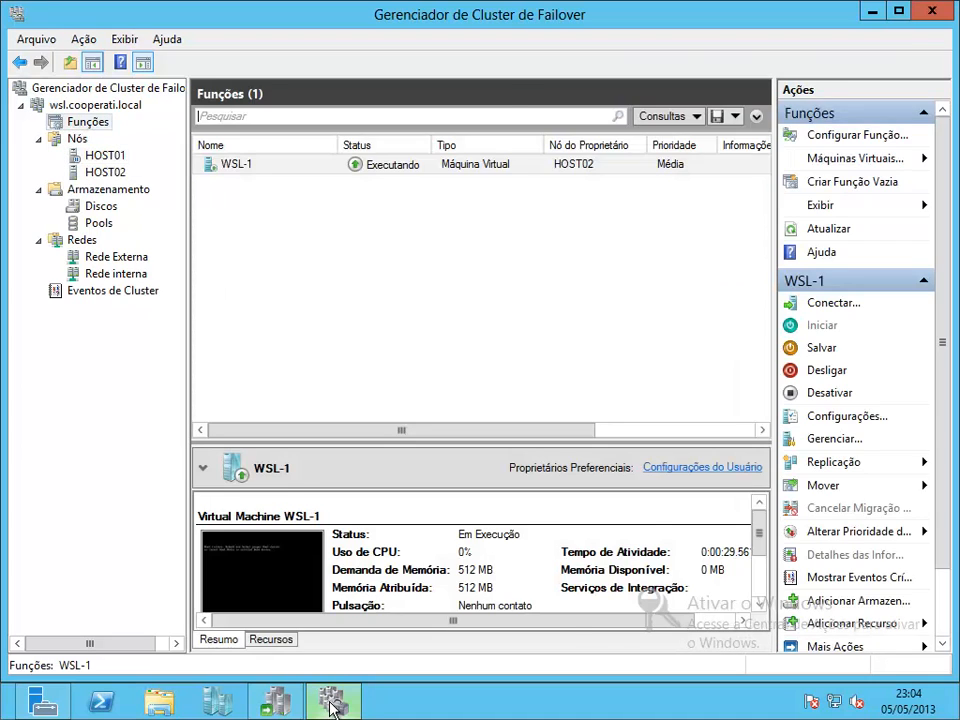
click(333, 703)
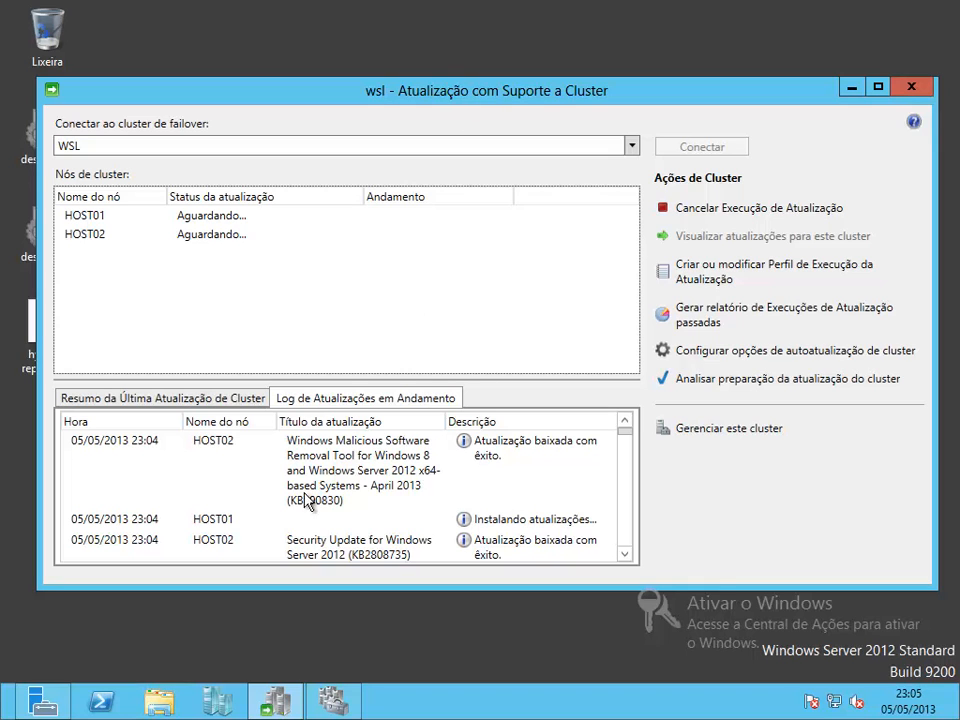
Narrow the Cluster-Aware Updating window and place it over the Failover Cluster Manager below the WSL-1 row, leaving the cluster tree uncovered.
click(276, 701)
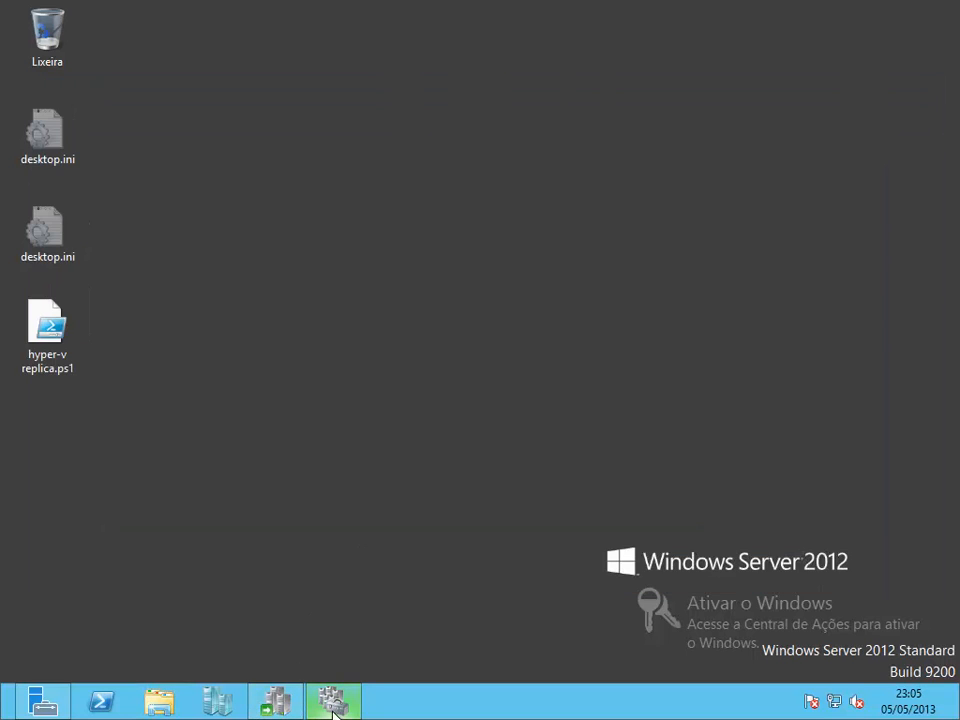
click(276, 701)
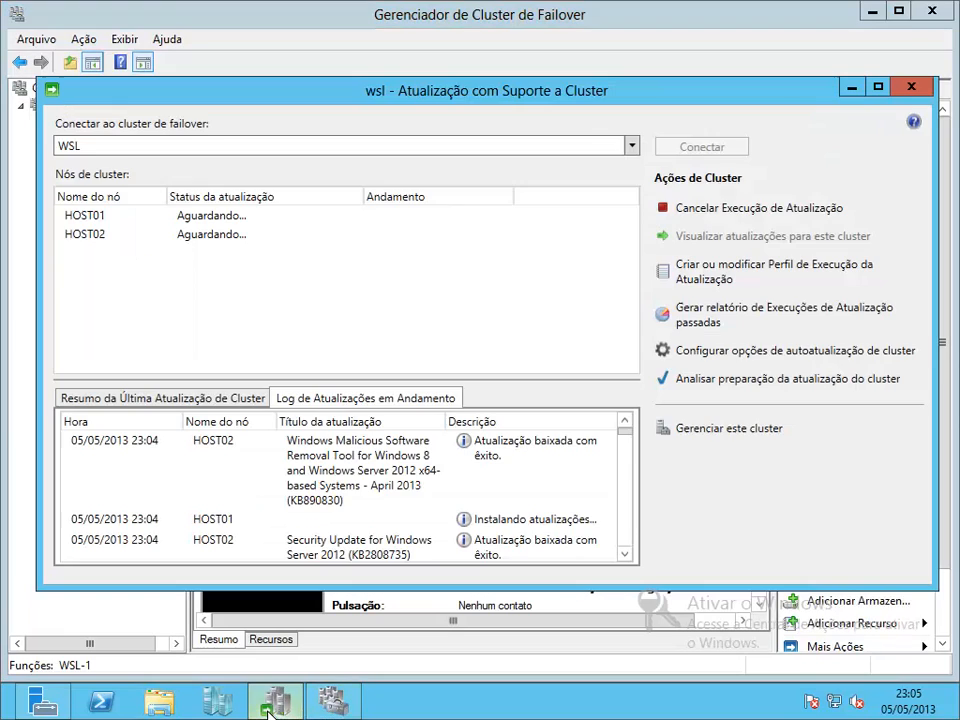
click(24, 372)
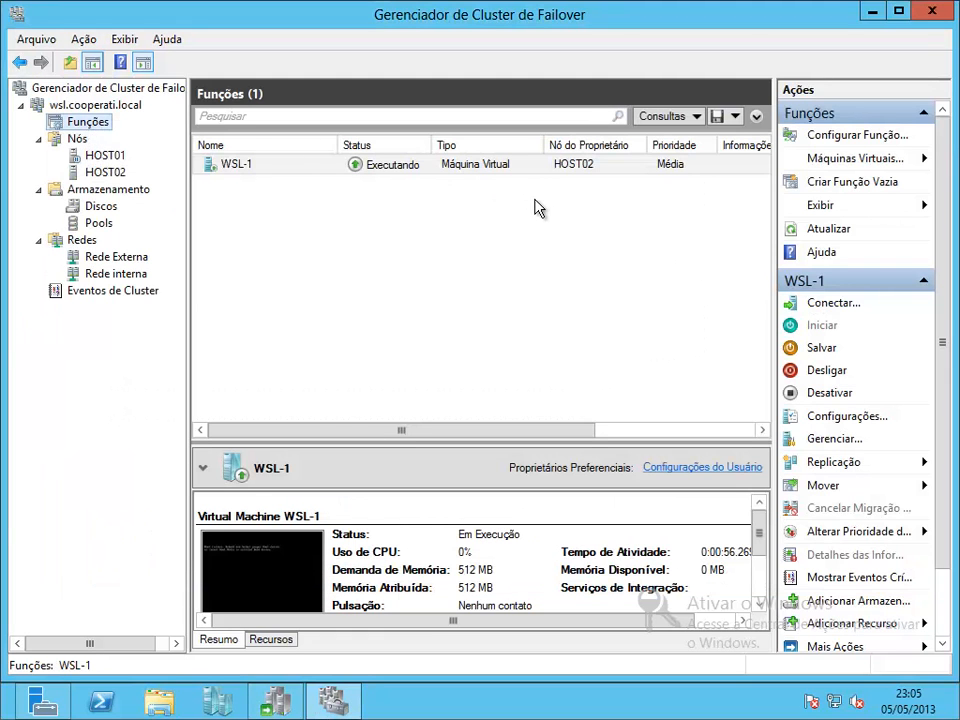
click(276, 703)
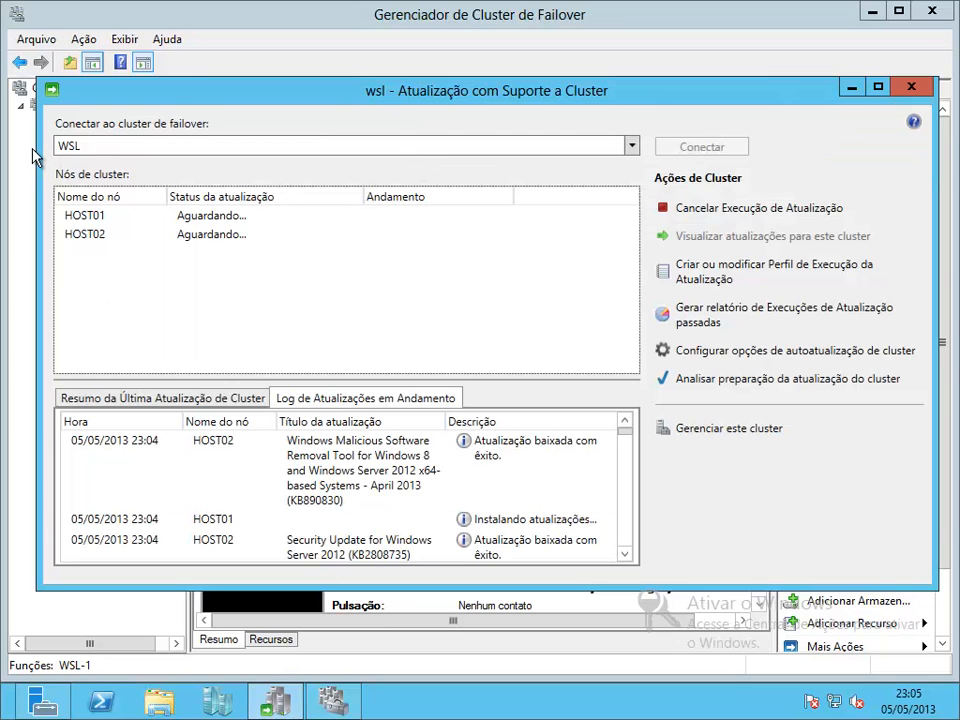
drag(37, 117, 218, 150)
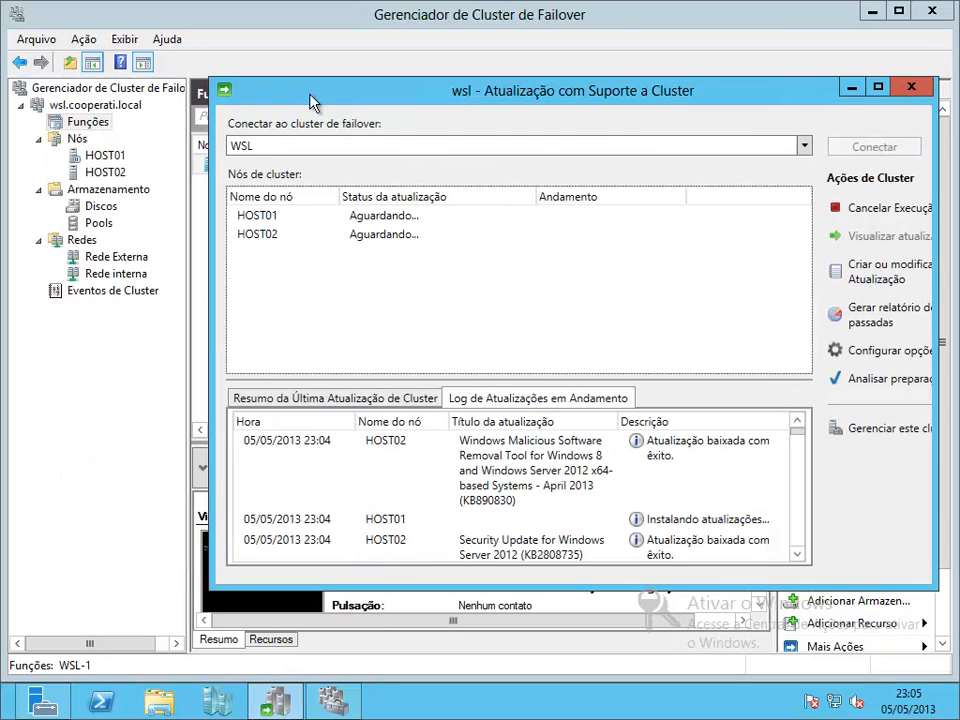
drag(321, 101, 308, 210)
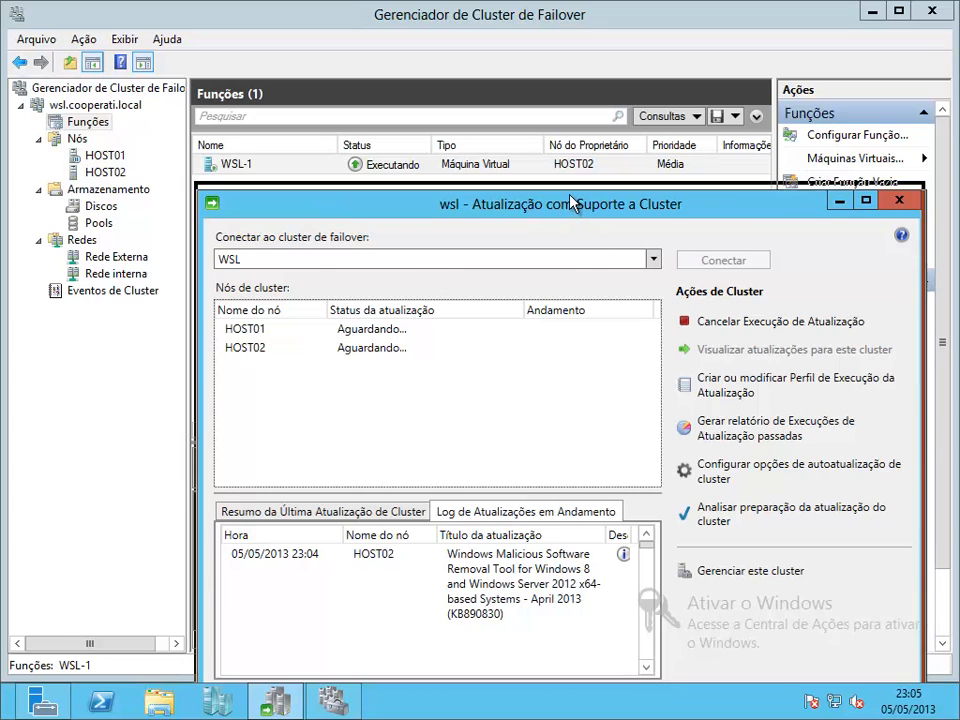
drag(575, 210, 572, 198)
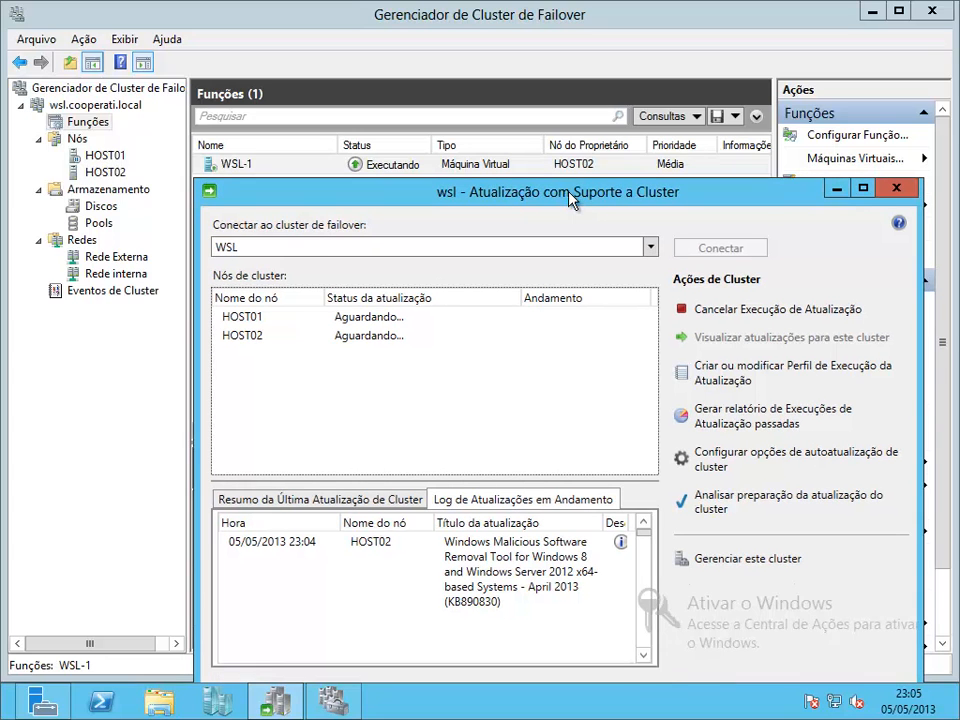